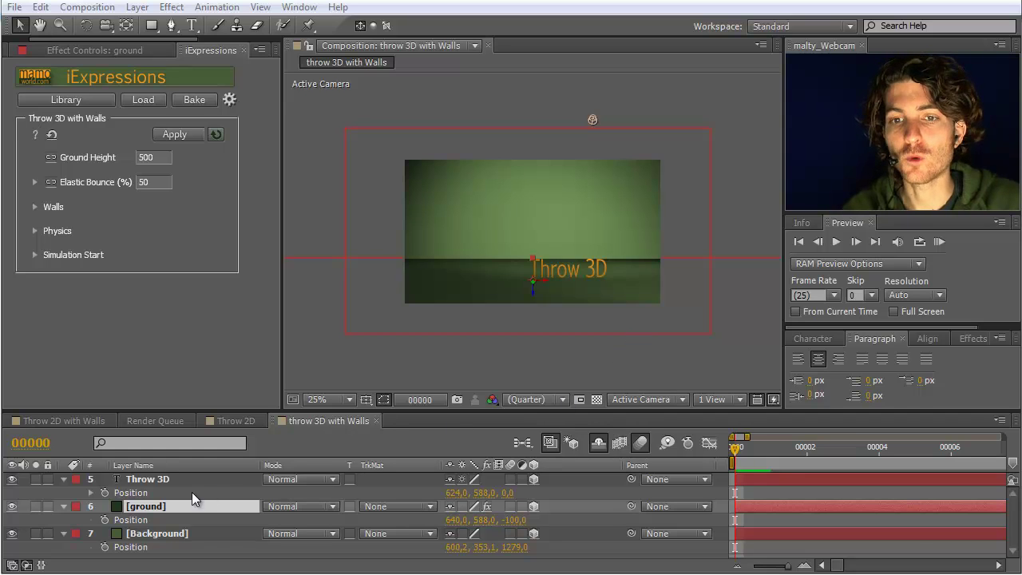
Step: Inspect the Throw 3D, ground and Background layers, and briefly reveal the hidden lights and camera
left_click(144, 479)
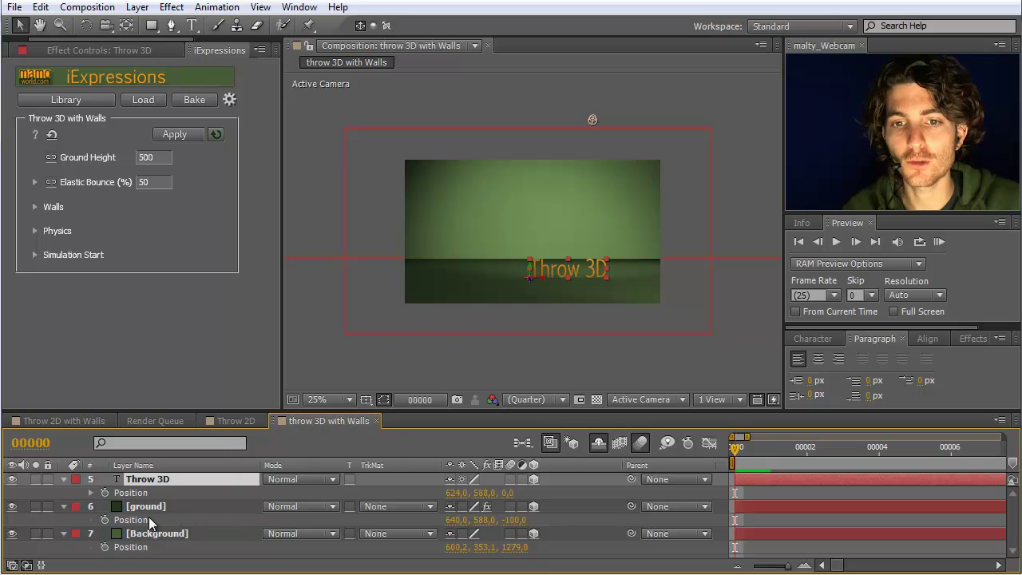
left_click(145, 507)
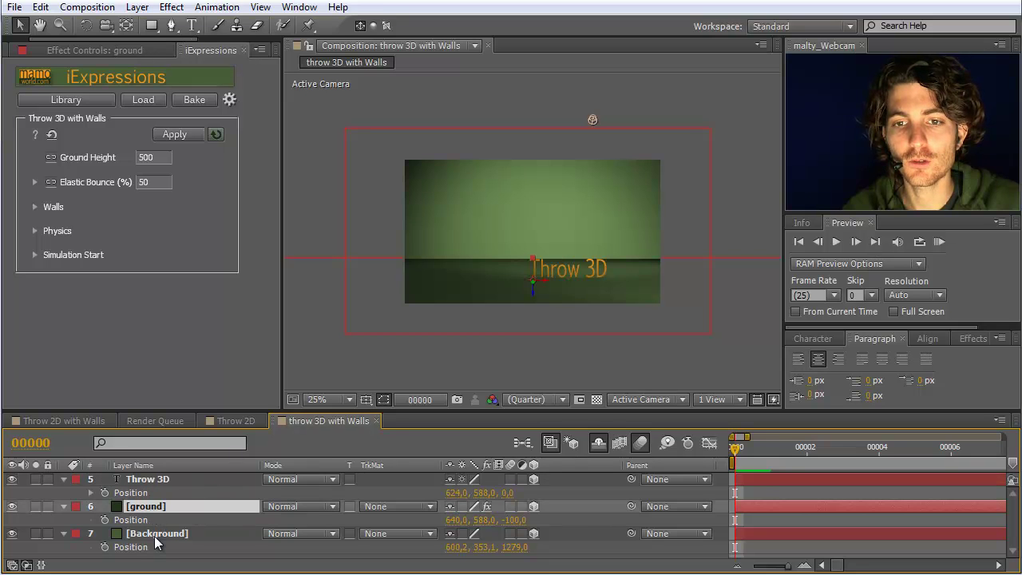
left_click(160, 536)
left_click(143, 509)
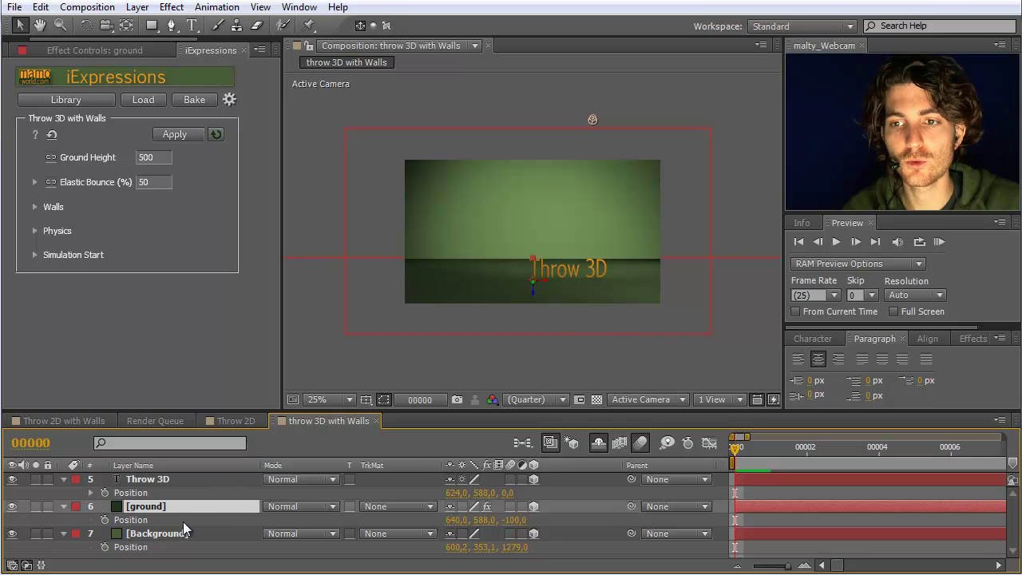
left_click(156, 480)
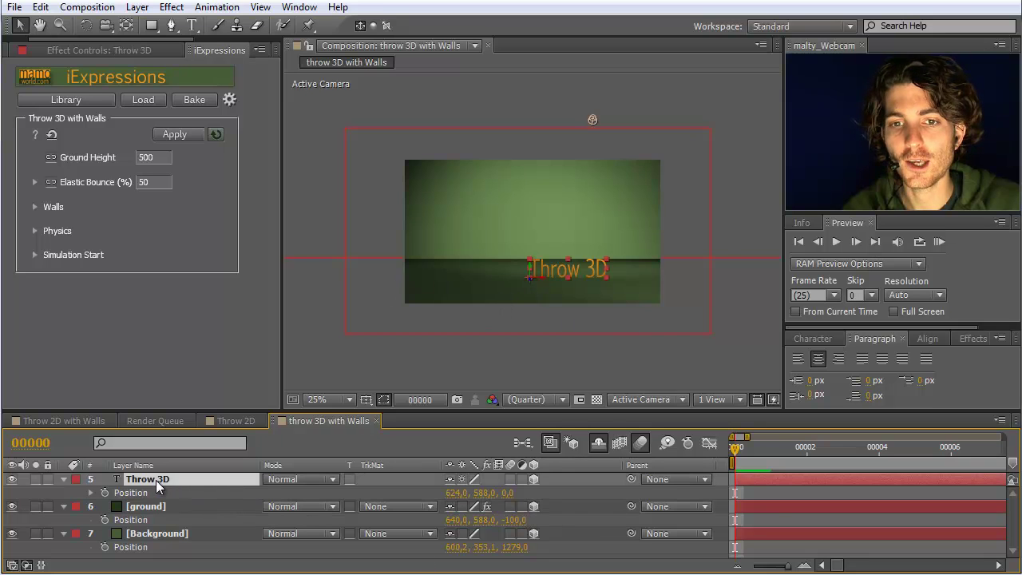
left_click(602, 442)
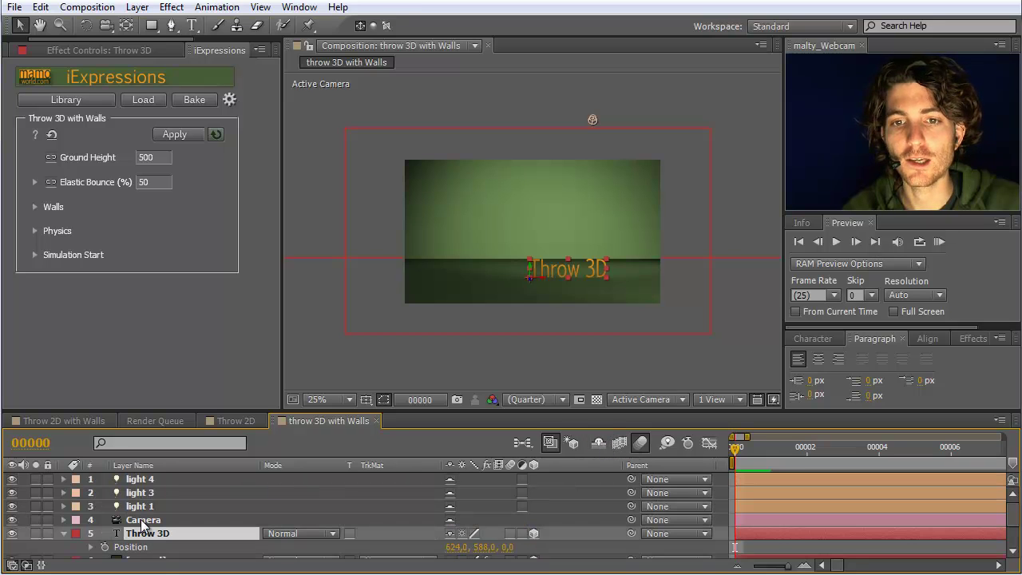
left_click(599, 443)
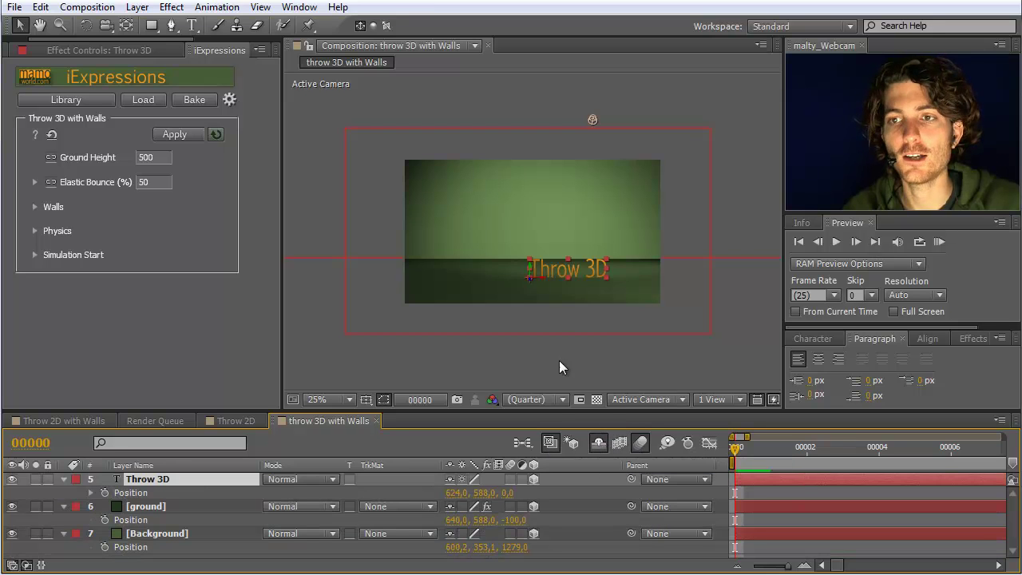
Step: Lower the Throw 3D text toward the floor, undoing an accidental move of the ground layer
mouse_move(559, 276)
left_mouse_down()
mouse_move(582, 238)
mouse_move(574, 218)
mouse_move(513, 204)
mouse_move(576, 191)
mouse_move(537, 191)
mouse_move(555, 166)
mouse_move(582, 194)
mouse_move(587, 224)
mouse_move(527, 254)
mouse_move(549, 270)
left_mouse_up()
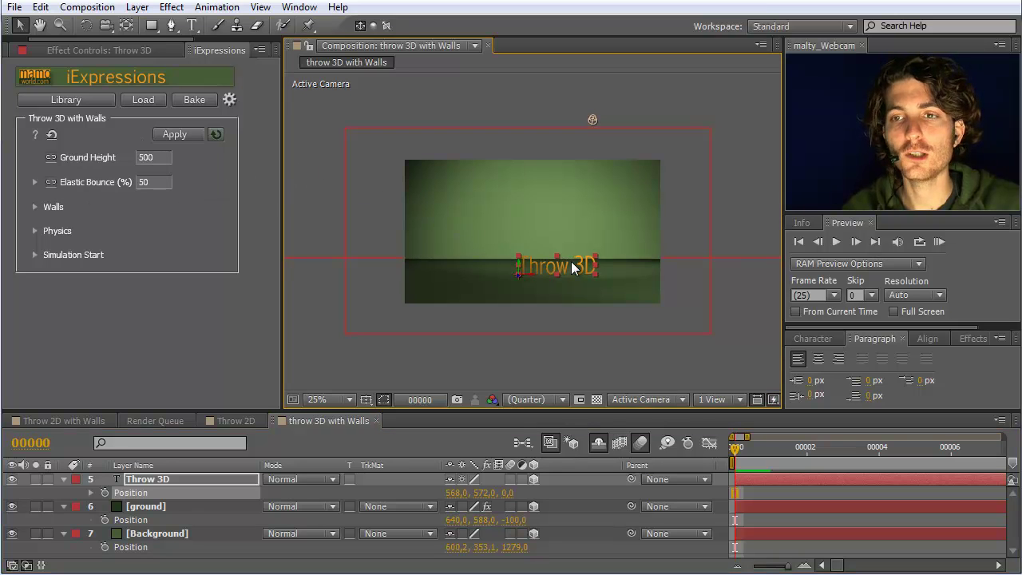
mouse_move(567, 261)
left_mouse_down()
mouse_move(555, 286)
mouse_move(556, 271)
left_mouse_up()
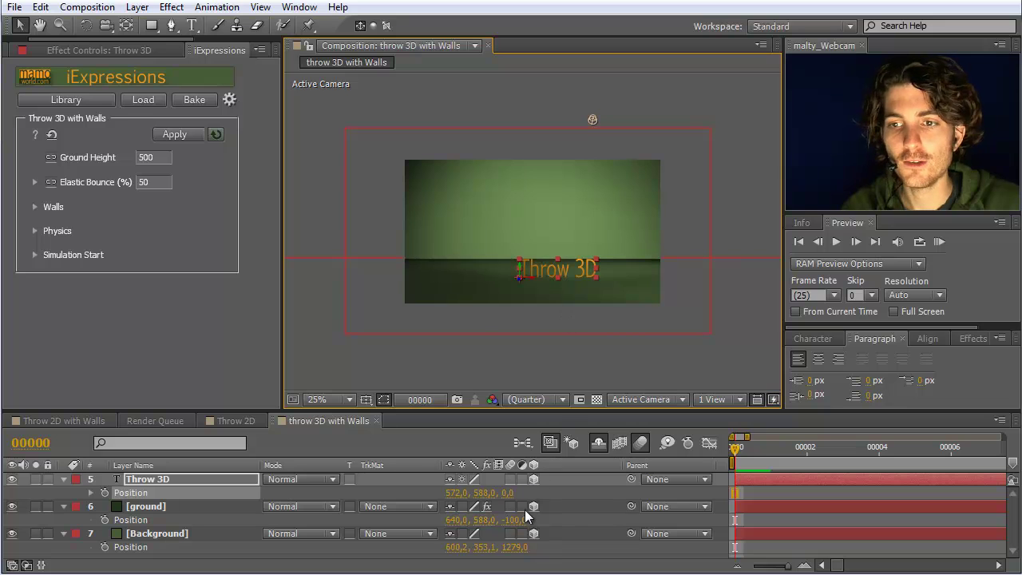
left_click(147, 506)
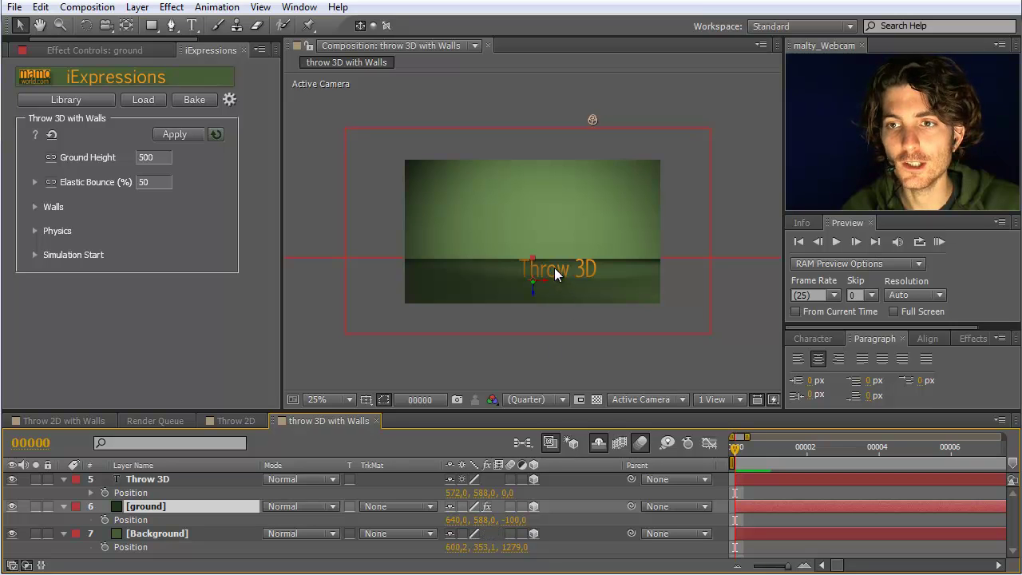
left_click_drag(554, 269, 554, 272)
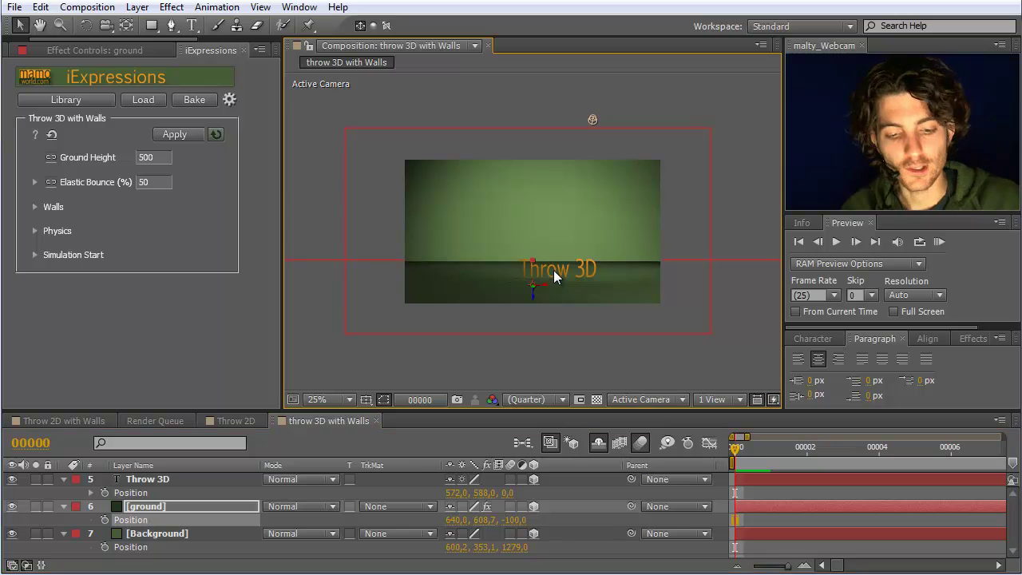
key("ctrl+z")
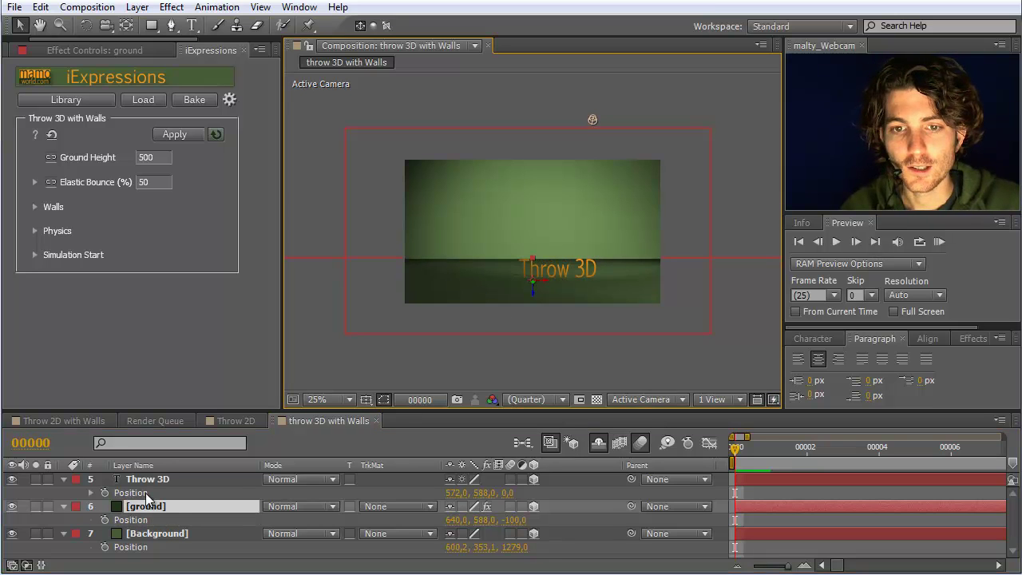
Step: Lock the ground and Background layers and settle the text at Y 588 in a 50% view
left_click(45, 506)
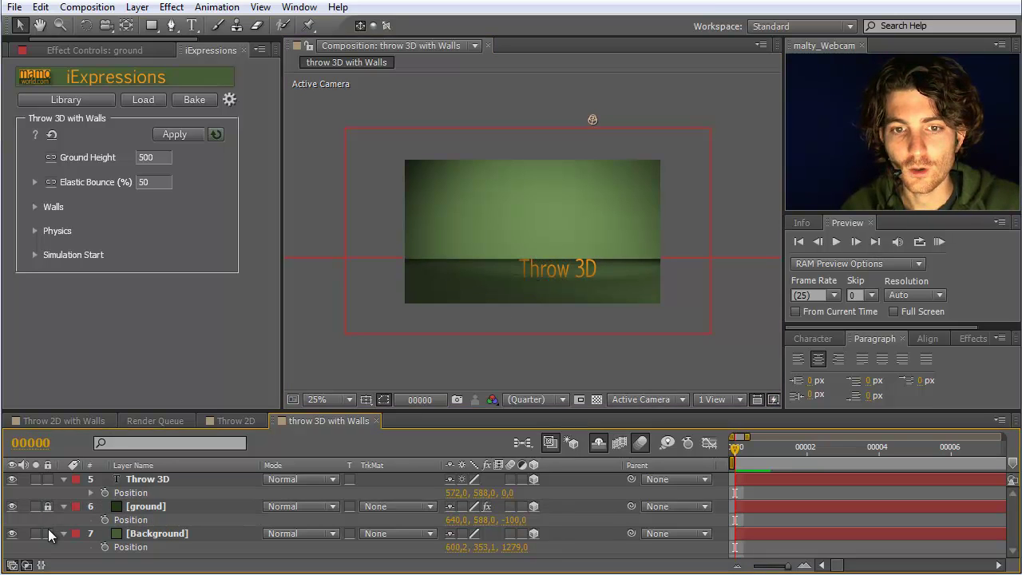
left_click(48, 534)
left_click(153, 480)
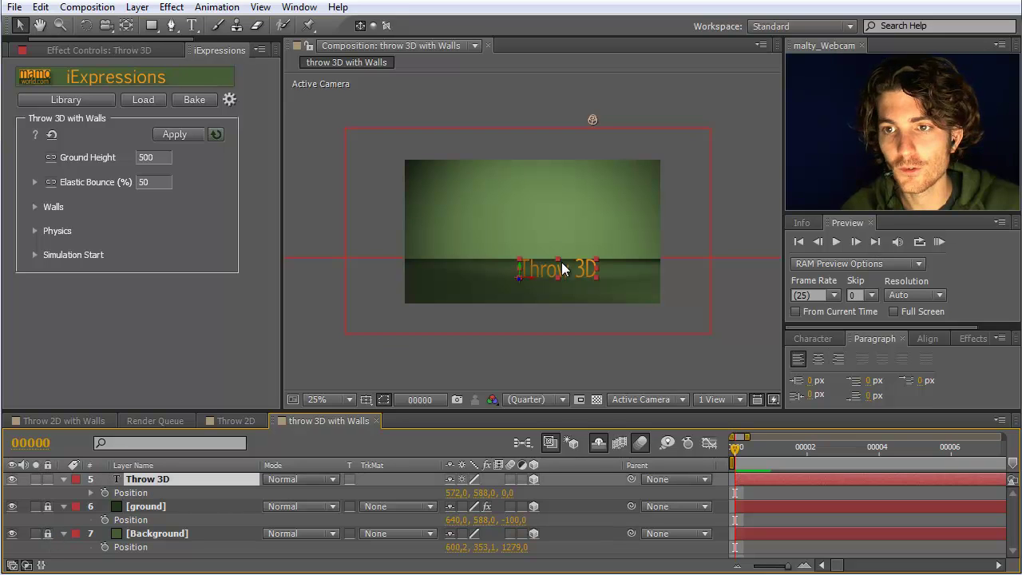
left_click_drag(541, 273, 542, 275)
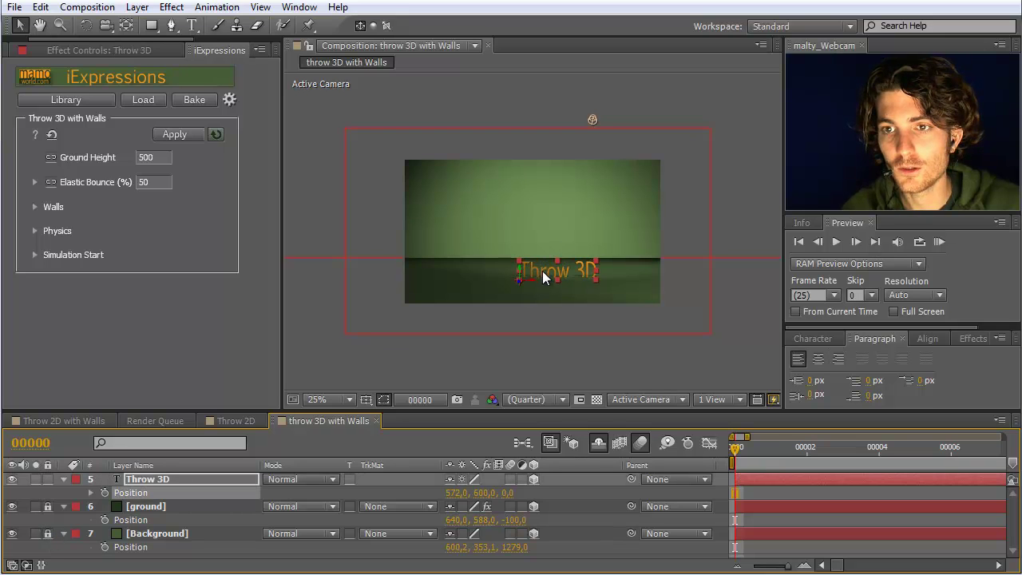
key("period")
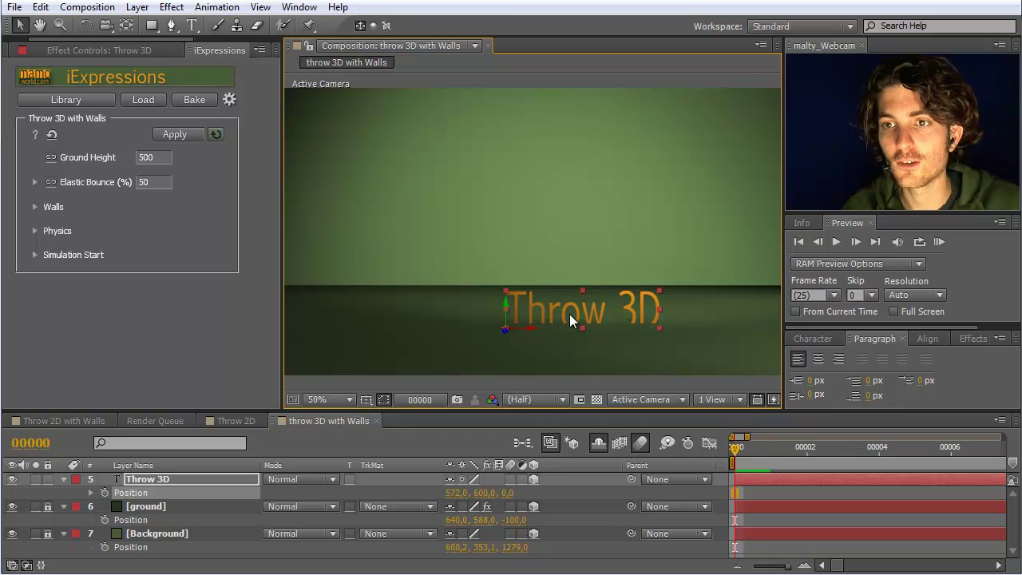
left_click_drag(500, 302, 506, 296)
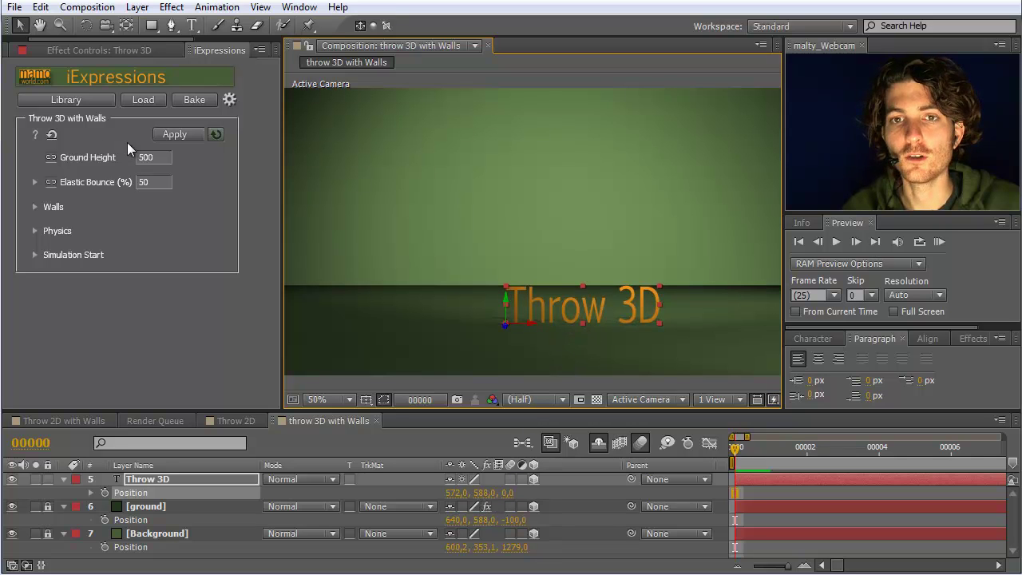
Step: Set the iExpressions Ground Height to 588 and zoom the composition view back to 25%
left_click(148, 158)
type("588")
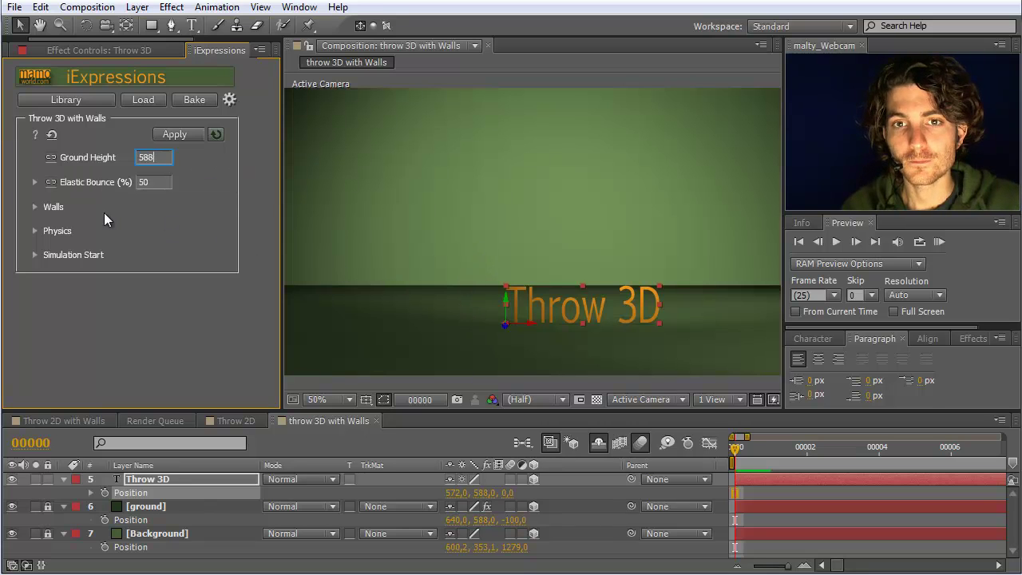
left_click(36, 206)
left_click(36, 206)
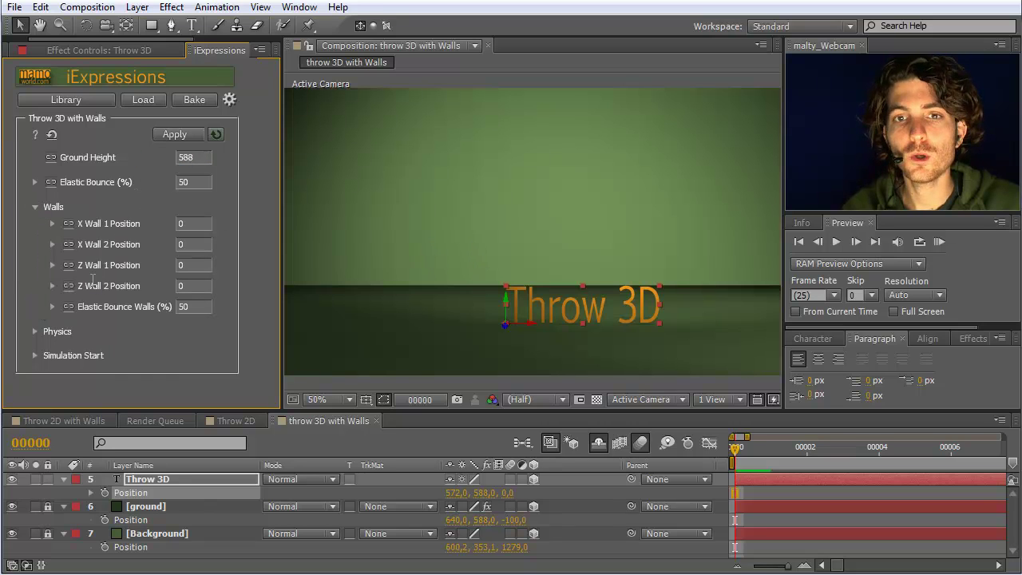
left_click(440, 300)
key("comma")
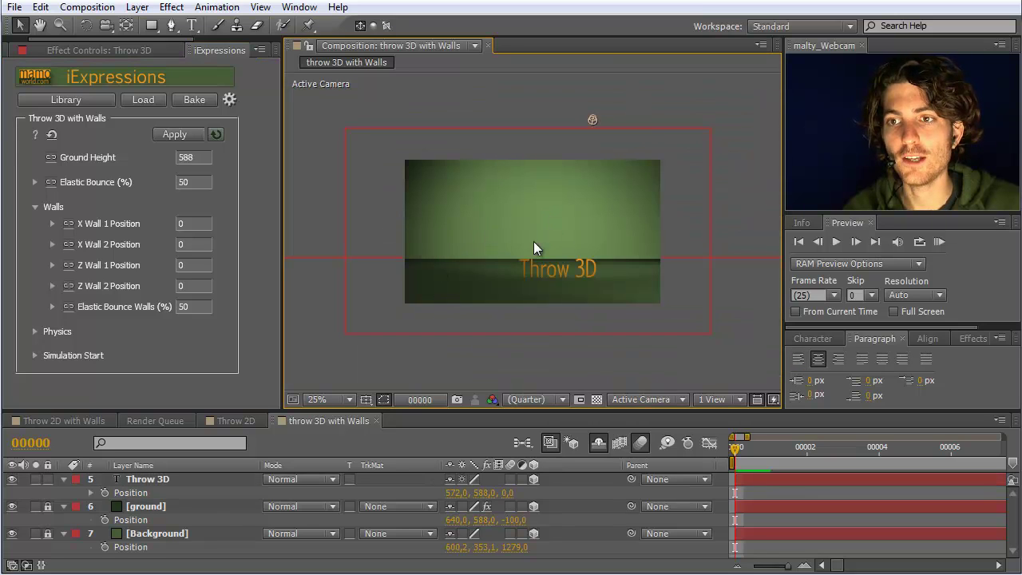
left_click(152, 539)
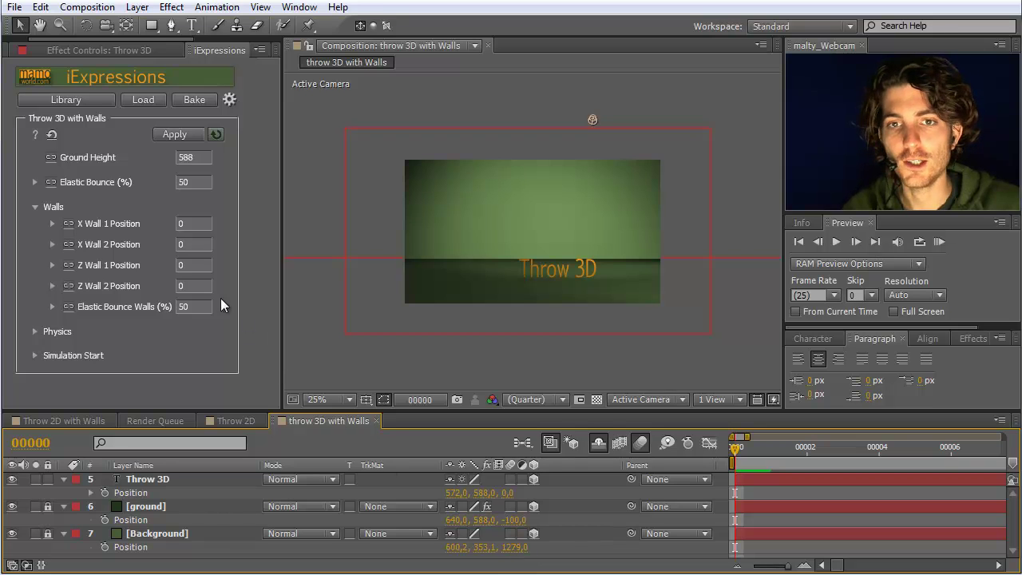
Step: Set Z Wall 1 Position to 1270 and Z Wall 2 Position to 2000
left_click(193, 264)
type("1")
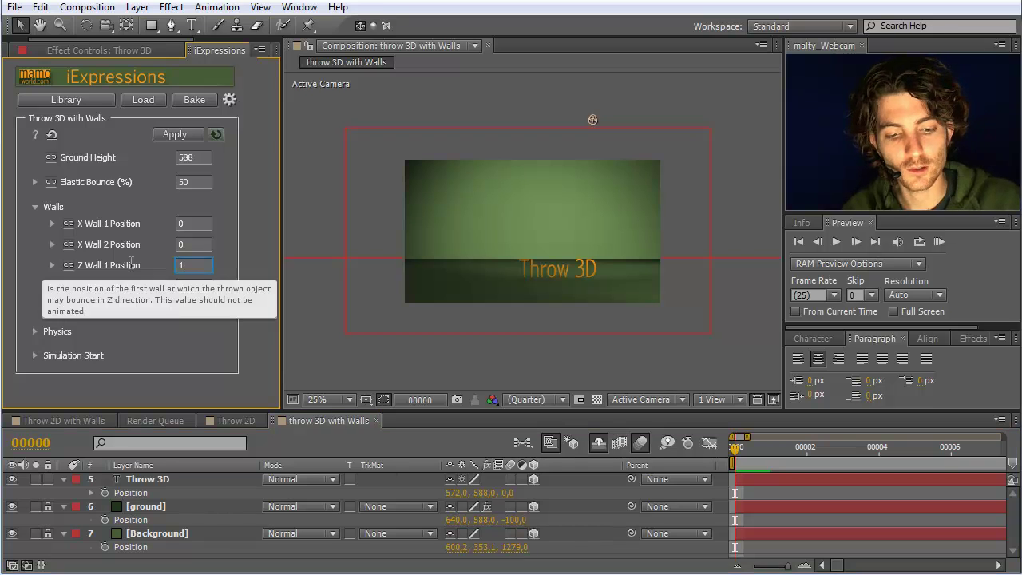
type("270")
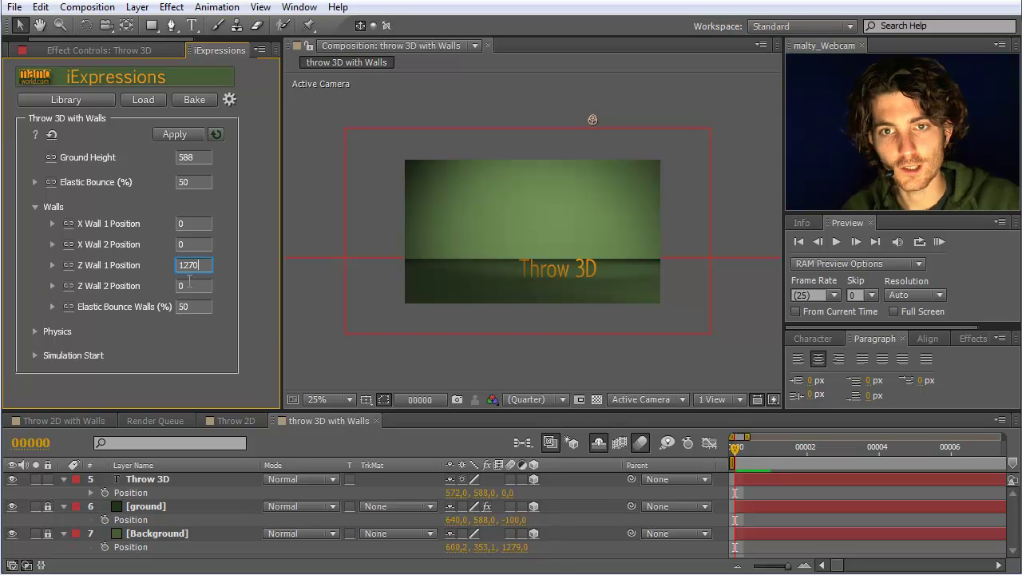
key("Tab")
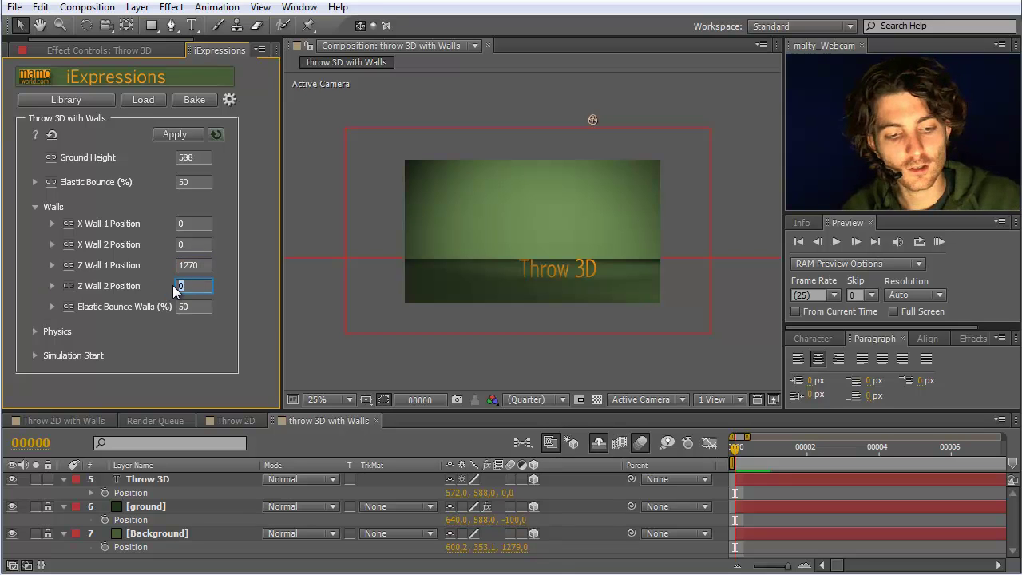
type("2000")
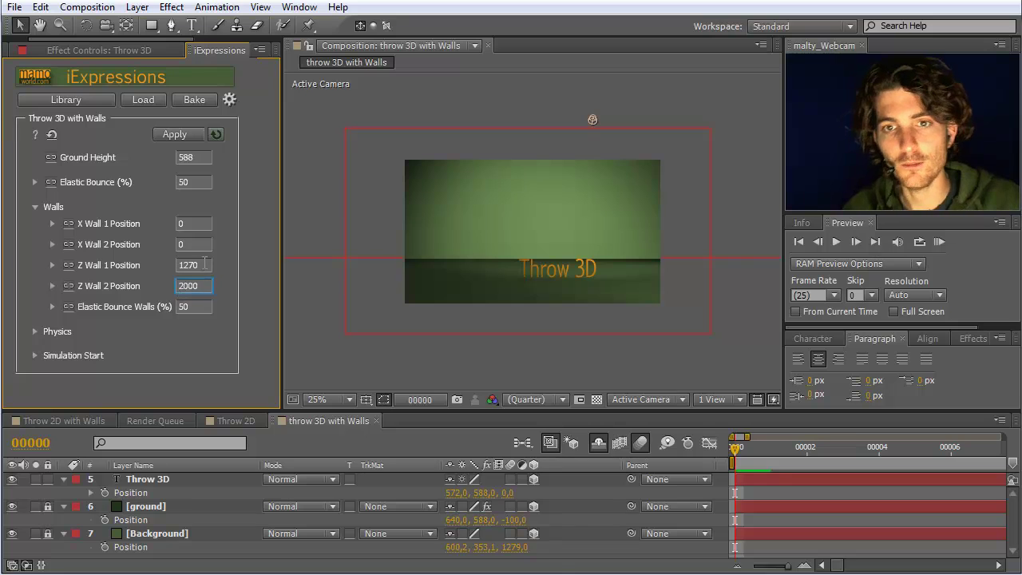
left_click(192, 243)
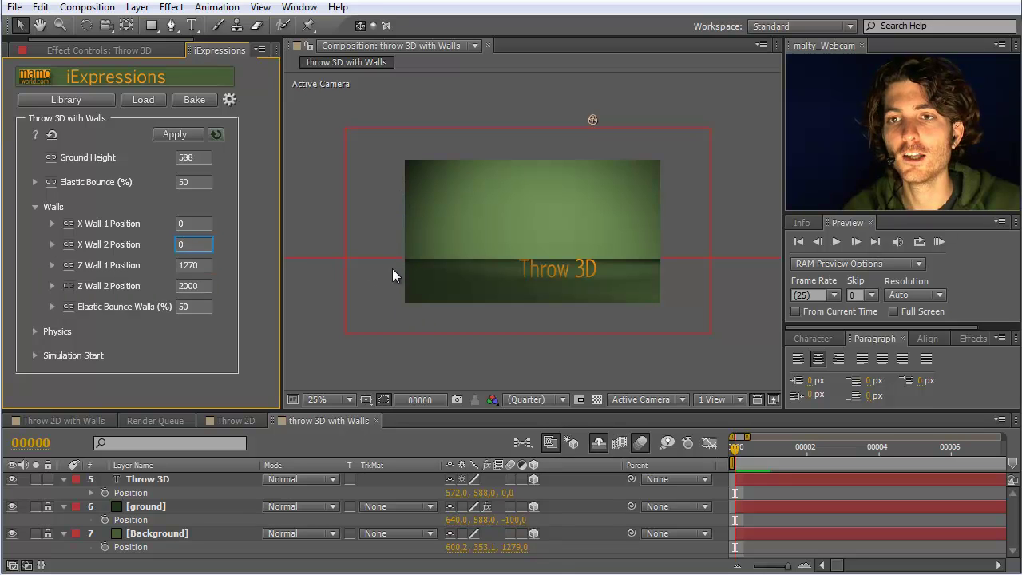
Step: Apply Throw 3D with Walls to the text's Position and raise its starting Y to 402
left_click(144, 491)
left_click(188, 134)
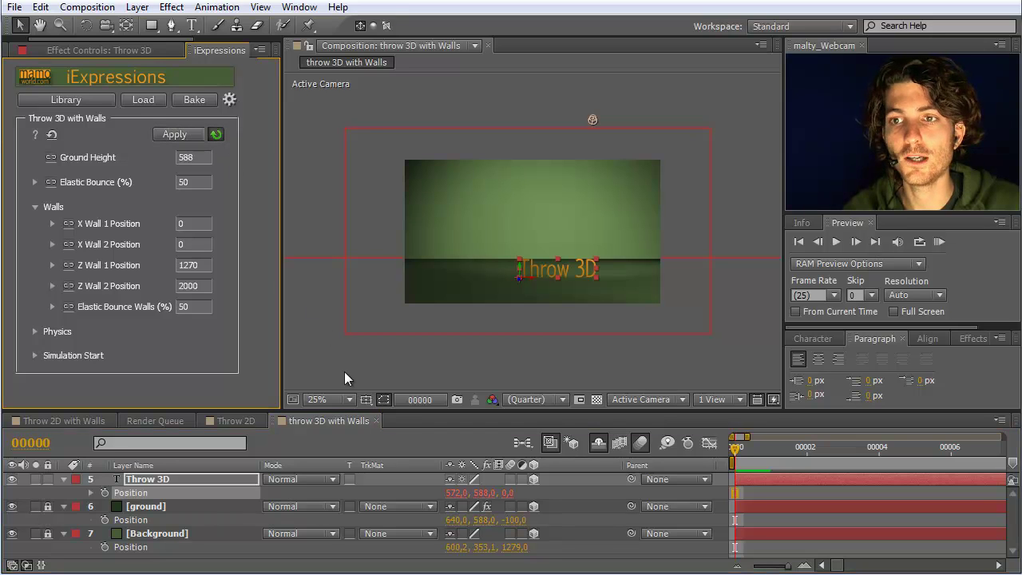
left_click(91, 493)
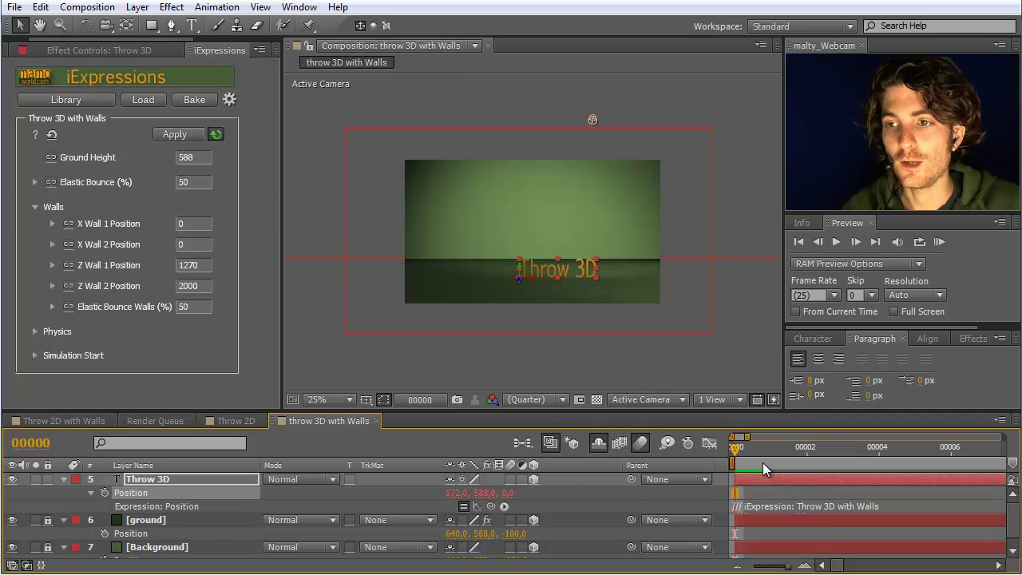
mouse_move(736, 451)
left_mouse_down()
mouse_move(855, 452)
mouse_move(718, 451)
left_mouse_up()
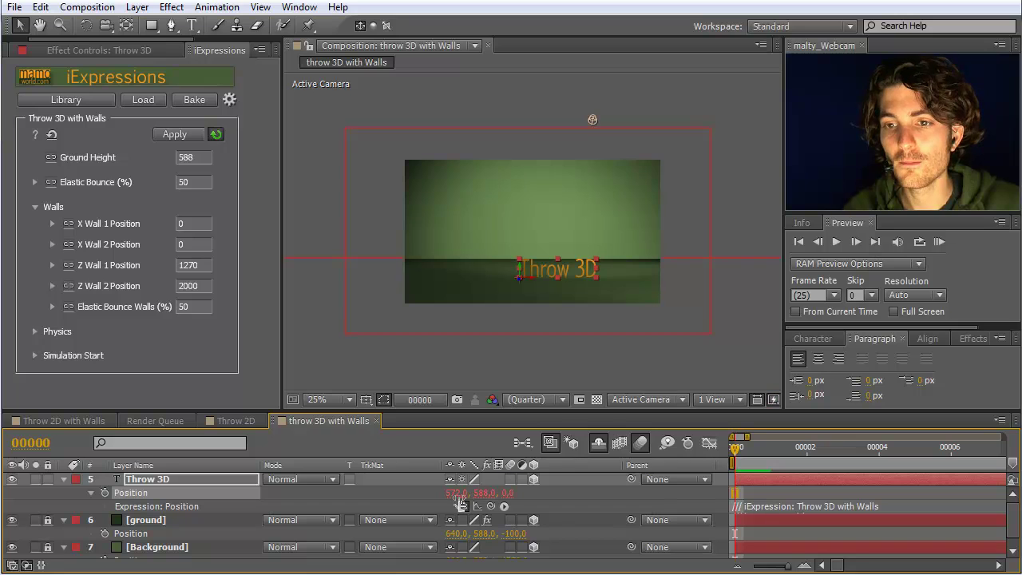
left_click_drag(485, 493, 799, 404)
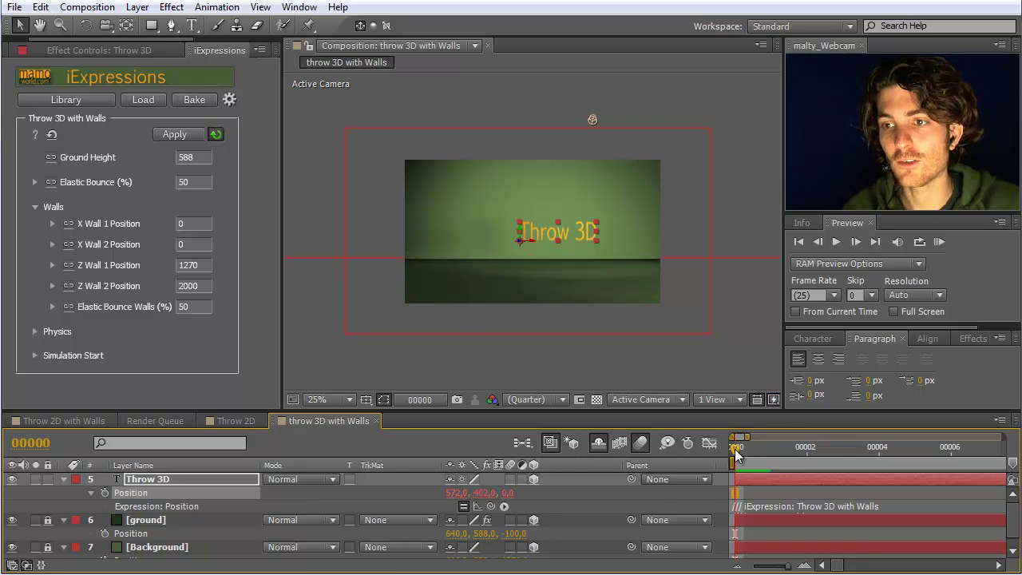
left_click_drag(733, 451, 842, 446)
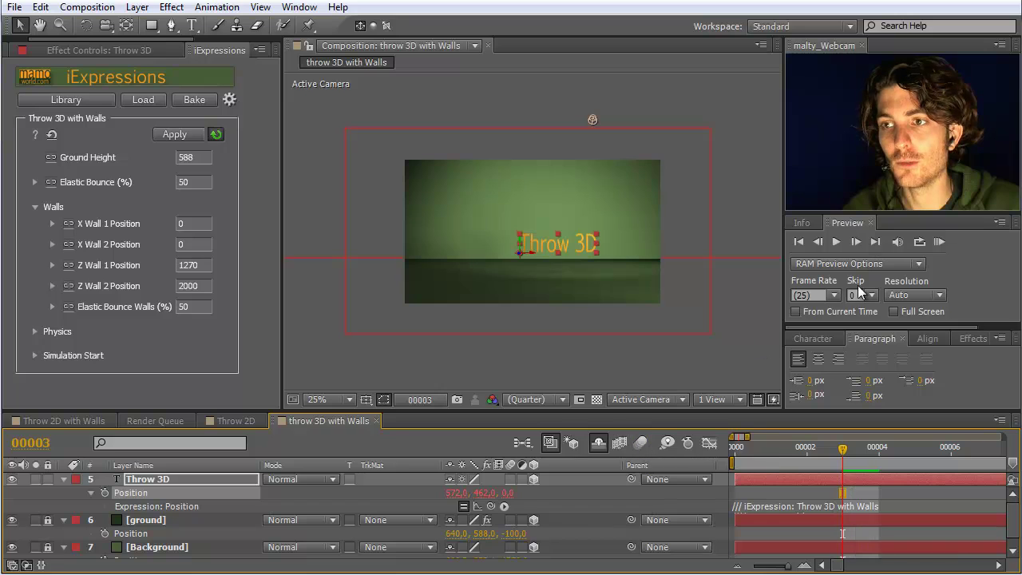
Step: Preview the throw, then keyframe Position at frame 0 (572, 402, 0) and zoom the timeline in
left_click(939, 242)
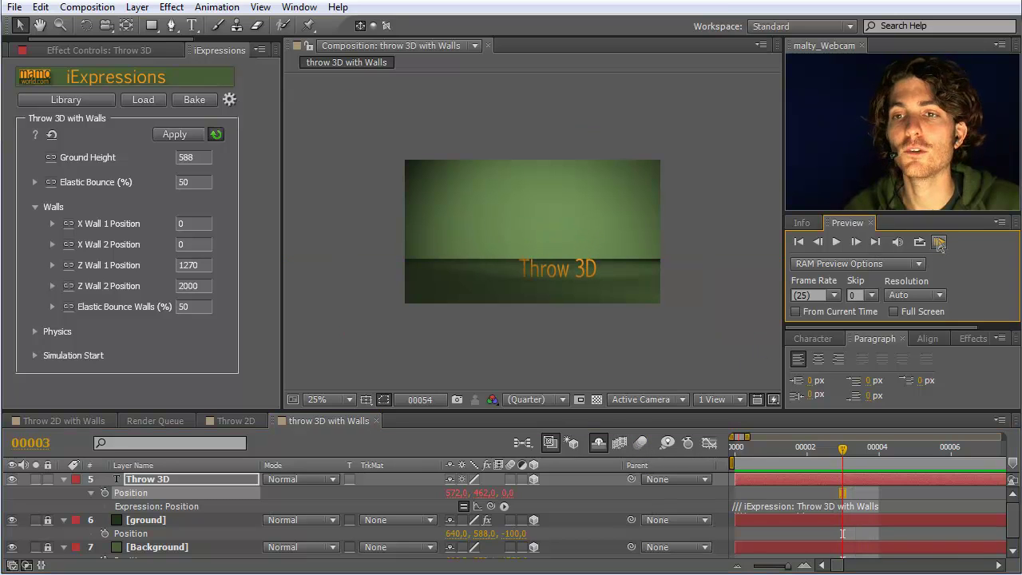
left_click(939, 241)
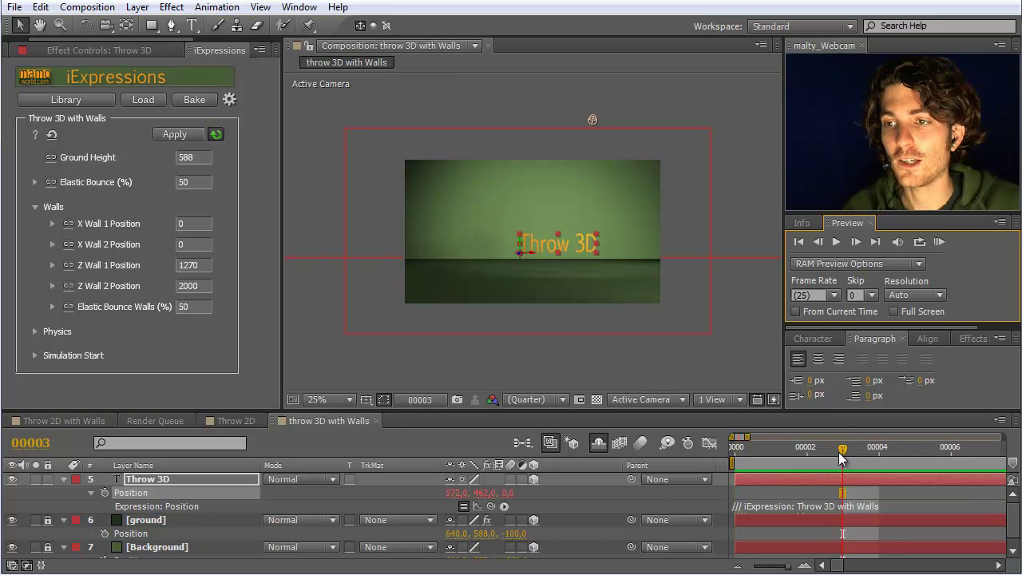
left_click_drag(798, 448, 710, 445)
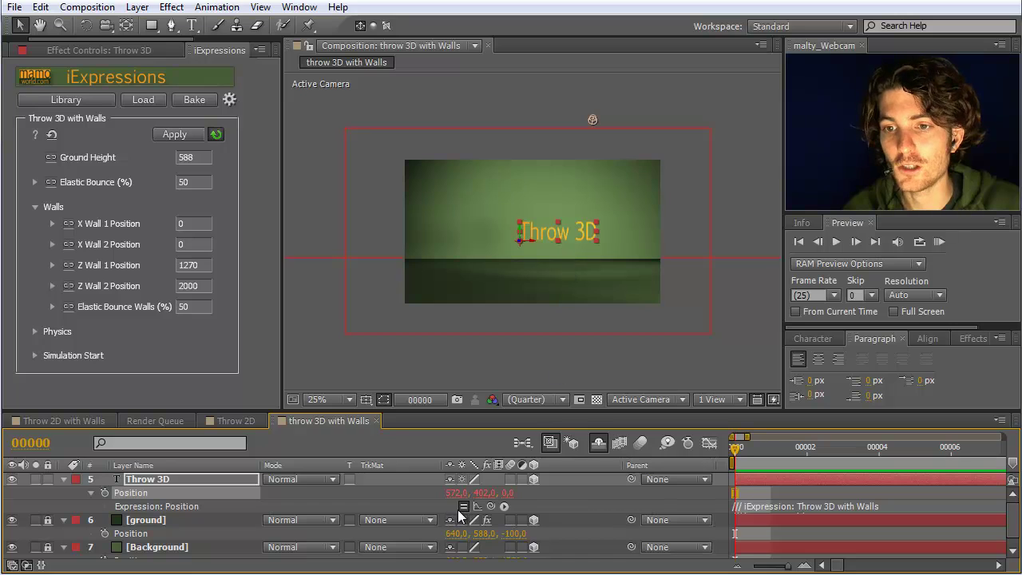
left_click(104, 495)
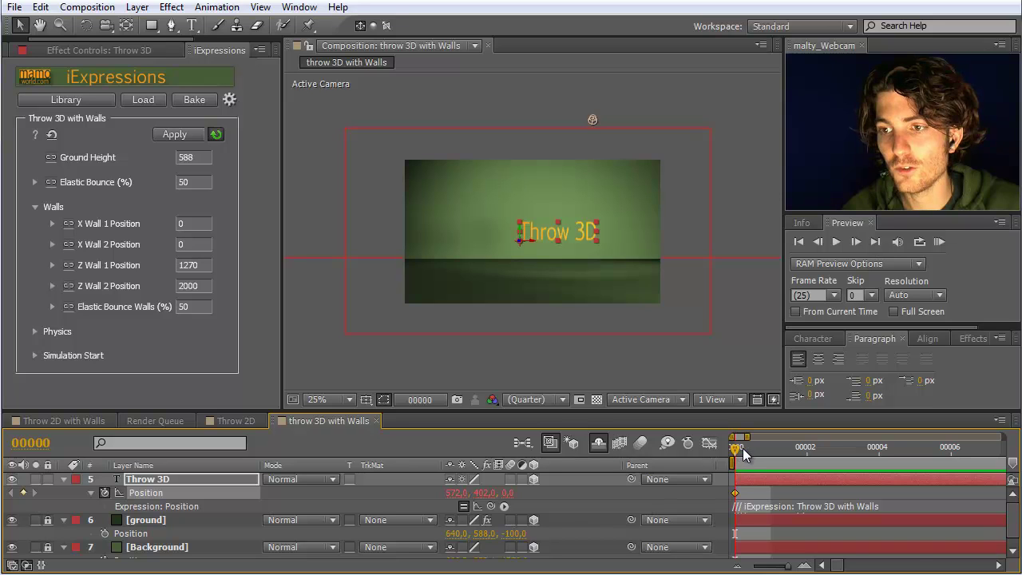
left_click_drag(788, 565, 794, 569)
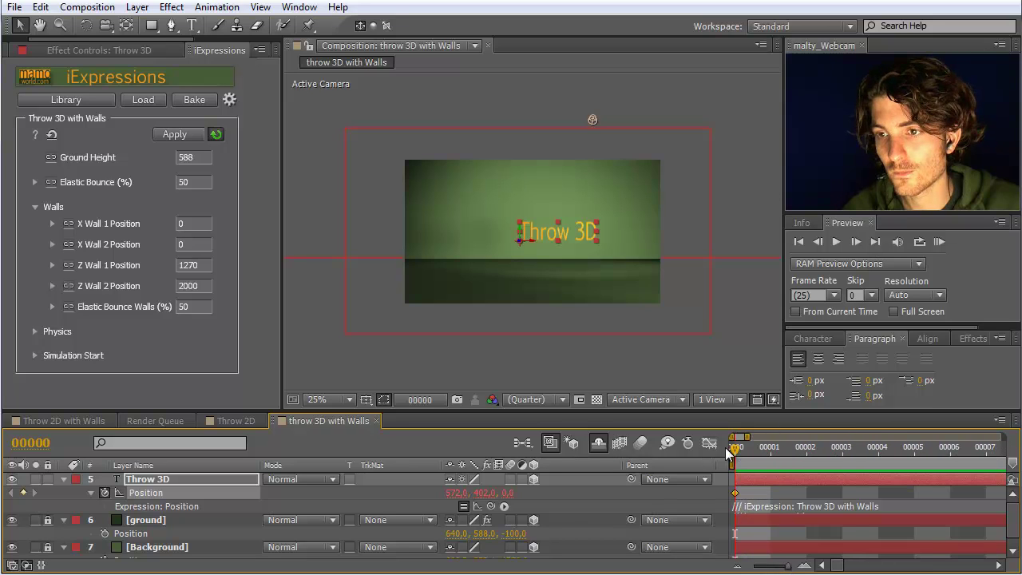
Step: Add a frame 2 Position keyframe at 572, 312, 226 and preview the resulting throw
left_click_drag(745, 449, 807, 449)
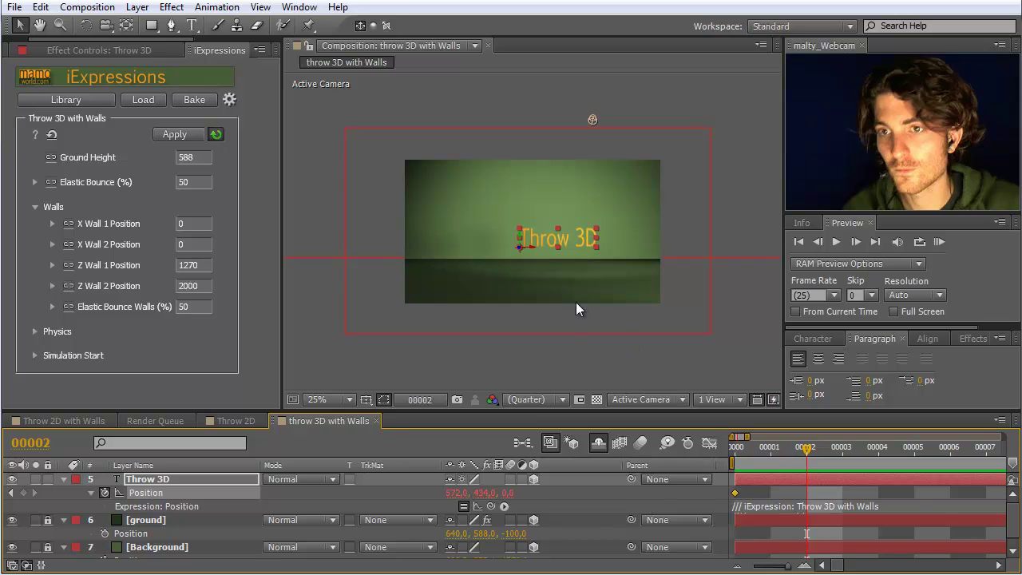
left_click_drag(481, 492, 410, 492)
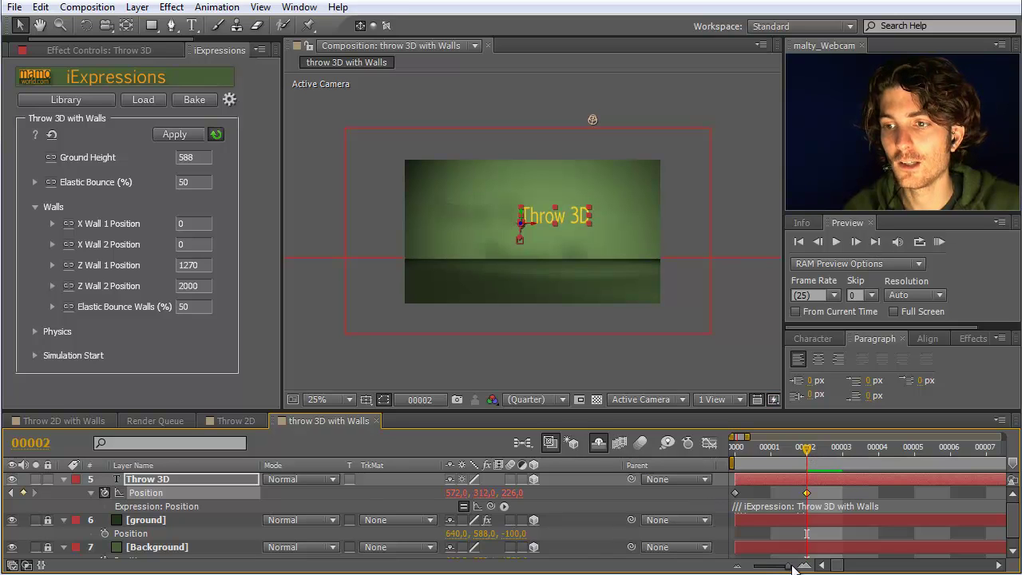
left_click_drag(789, 565, 762, 567)
left_click_drag(739, 447, 831, 448)
left_click(939, 242)
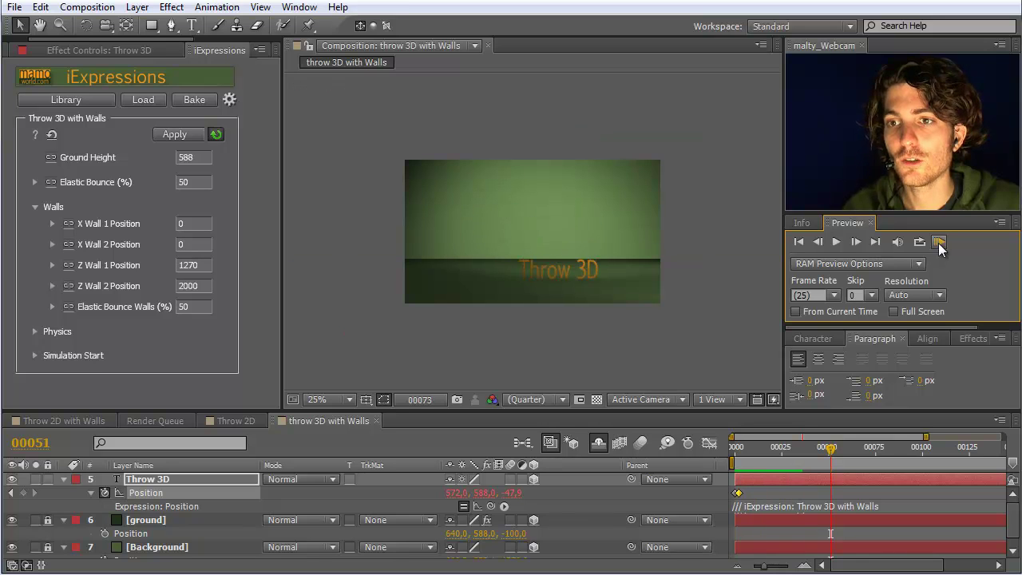
Step: Push the frame 2 Position keyframe left and preview the revised throw
left_click(827, 451)
left_click_drag(825, 449, 736, 452)
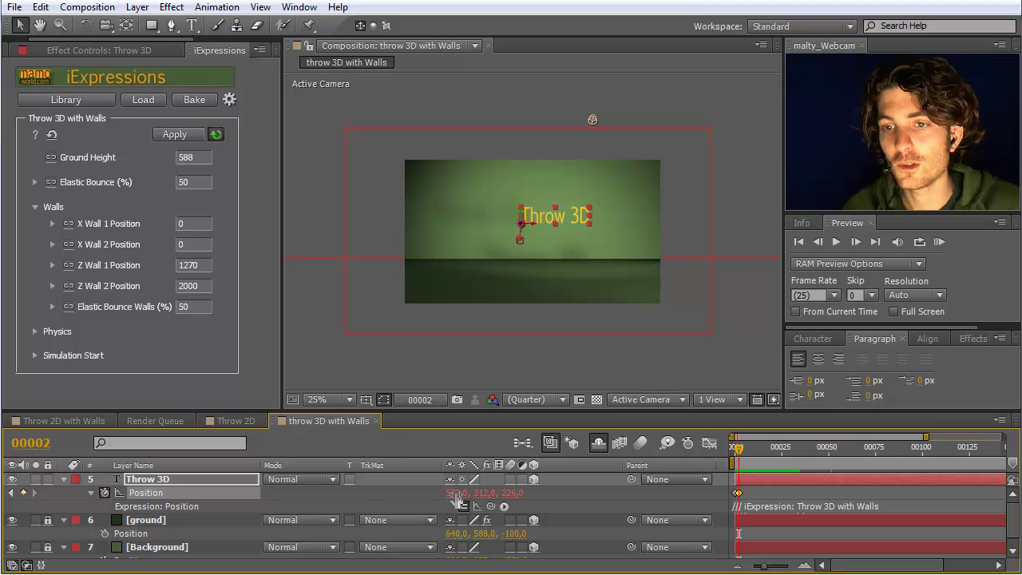
left_click_drag(449, 493, 369, 492)
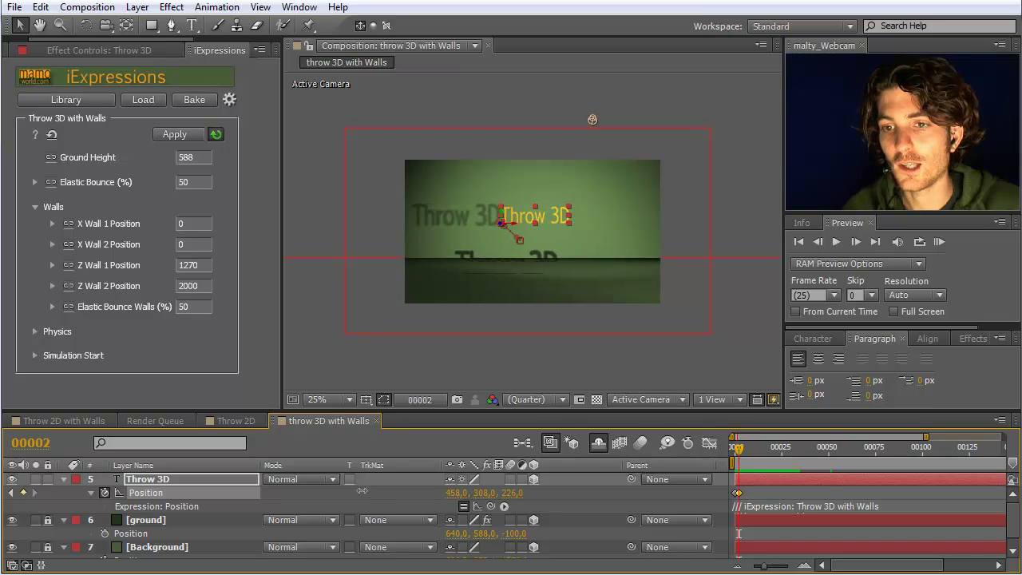
left_click_drag(739, 447, 816, 449)
left_click(939, 241)
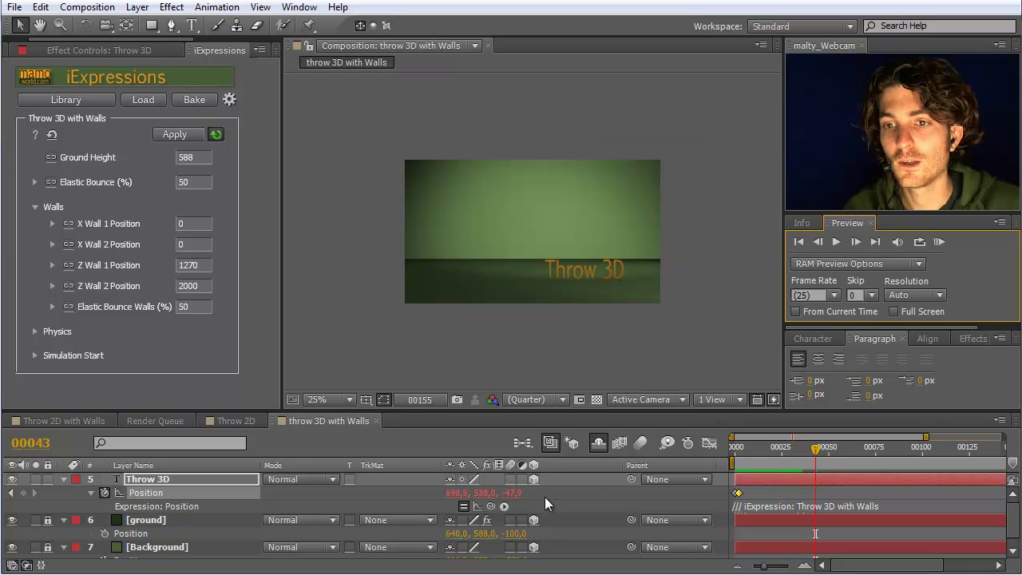
Step: Move the frame 2 Position further left to X 228 and scrub through the path
left_click(780, 451)
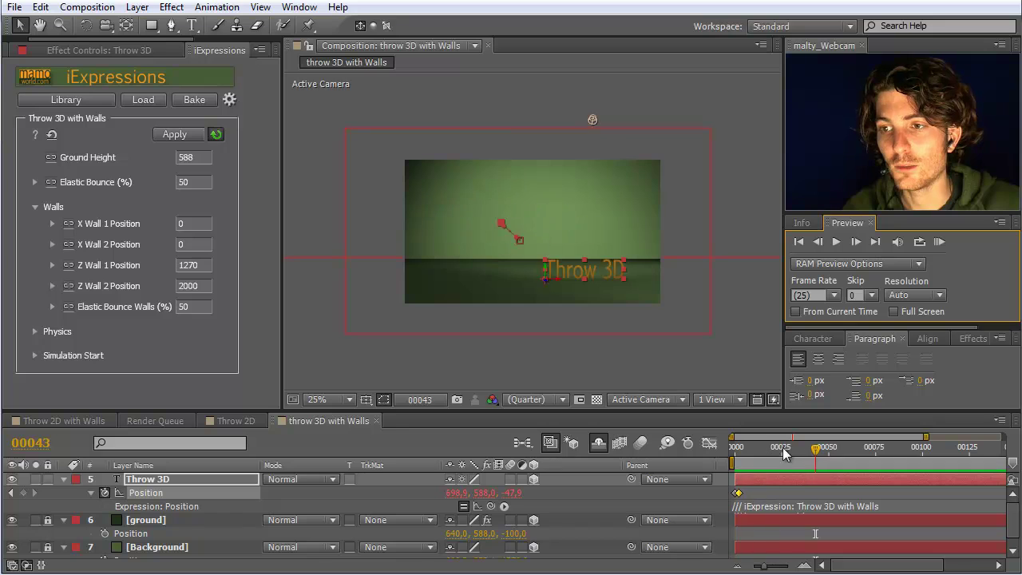
left_click(741, 449)
left_click(737, 450)
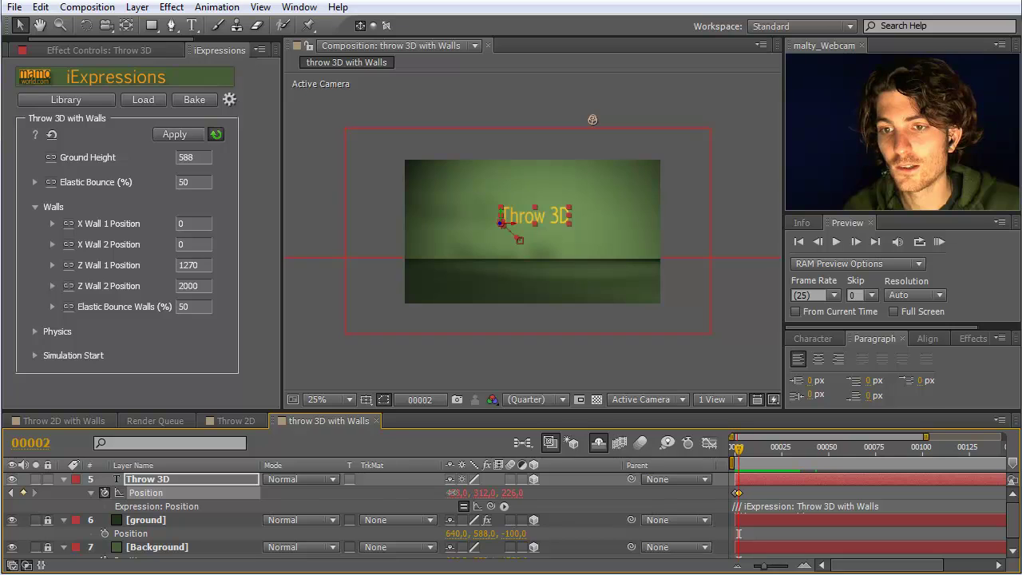
left_click_drag(457, 492, 246, 488)
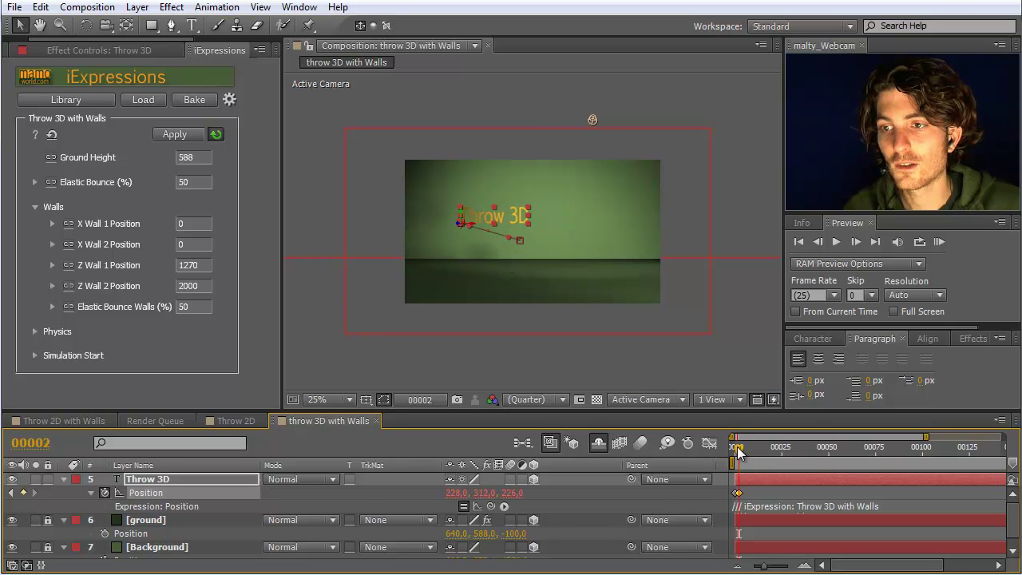
left_click_drag(740, 446, 782, 448)
Step: At frame 1, enter -5000 for both X Wall 1 and X Wall 2 Position
key("Home")
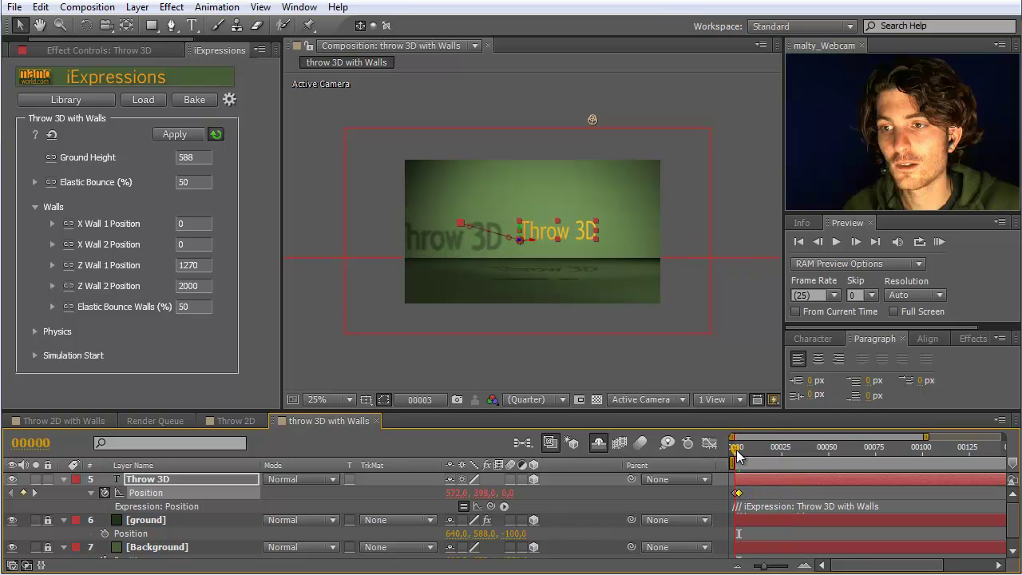
key("Page_Down")
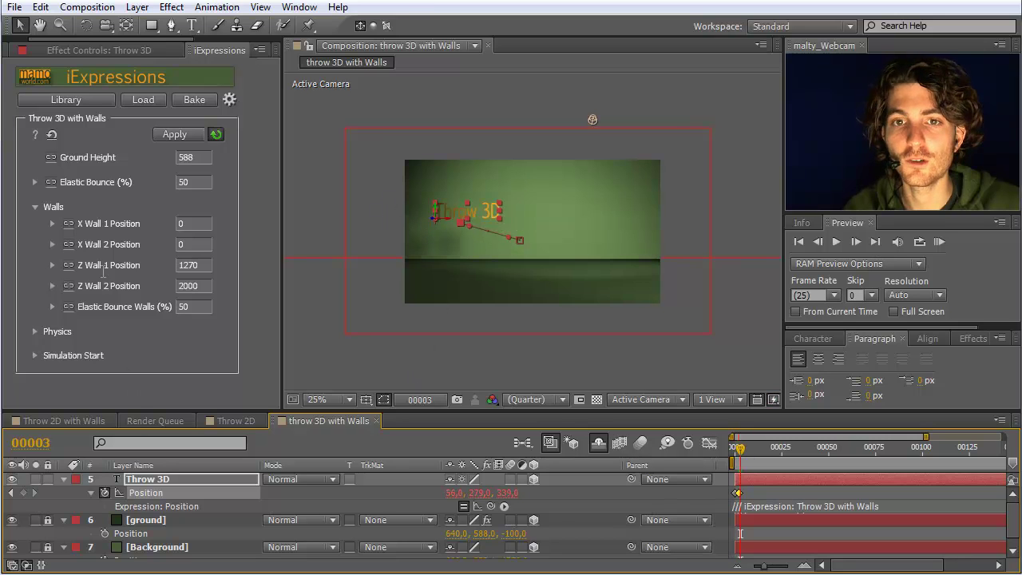
left_click(191, 224)
mouse_move(120, 222)
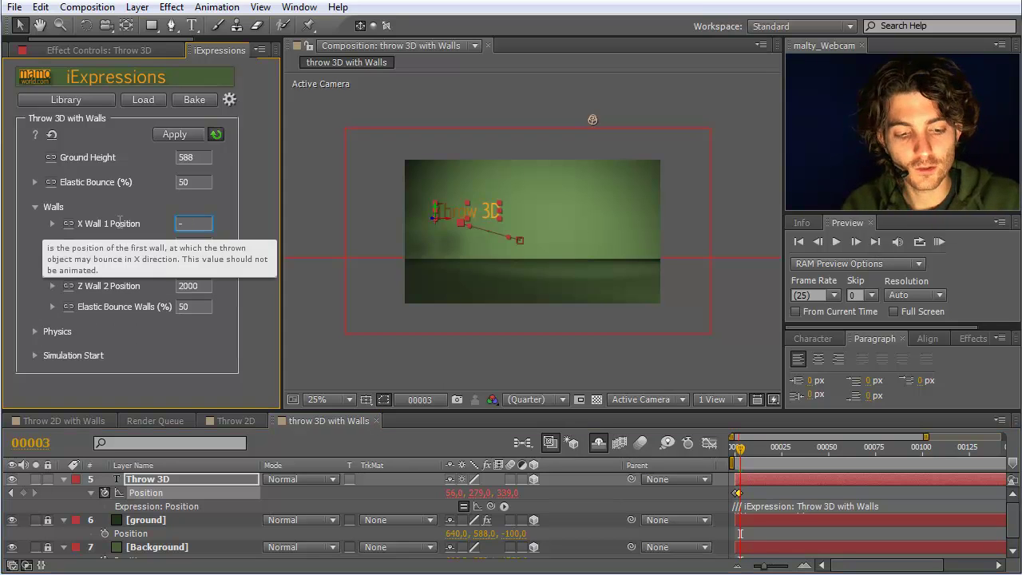
type("-500")
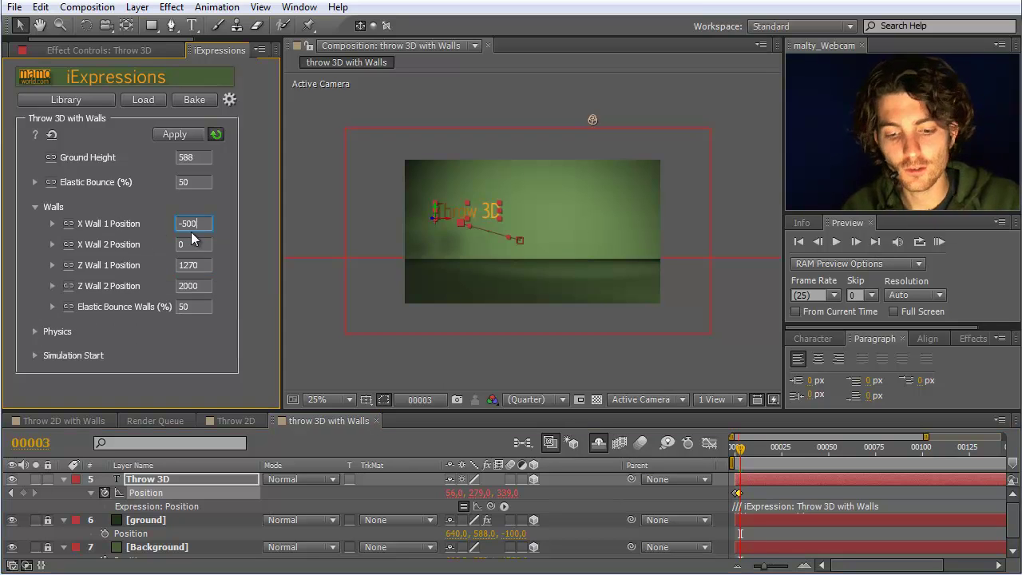
type("0")
mouse_move(120, 242)
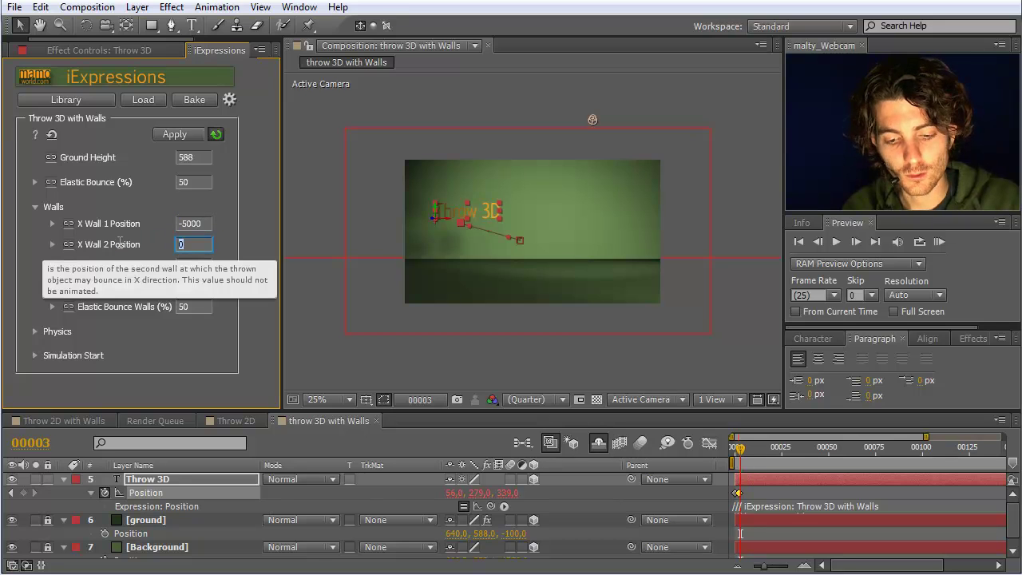
type("-5000")
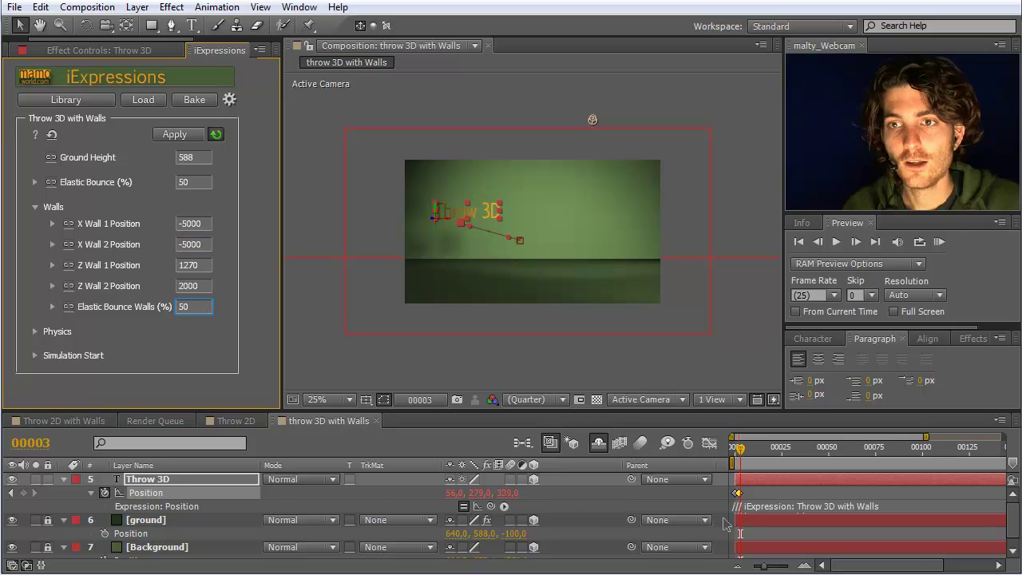
Step: Disable the Position expression, shift the frame 2 keyframe X to 375, and recheck the throw
mouse_move(738, 452)
left_mouse_down()
mouse_move(757, 455)
mouse_move(701, 453)
mouse_move(759, 444)
mouse_move(739, 445)
left_mouse_up()
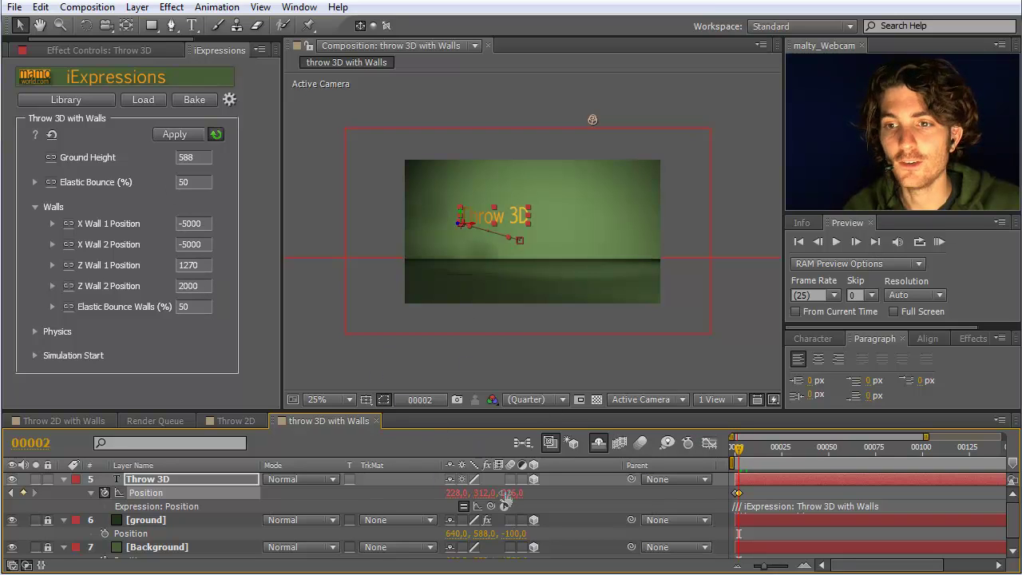
left_click(463, 504)
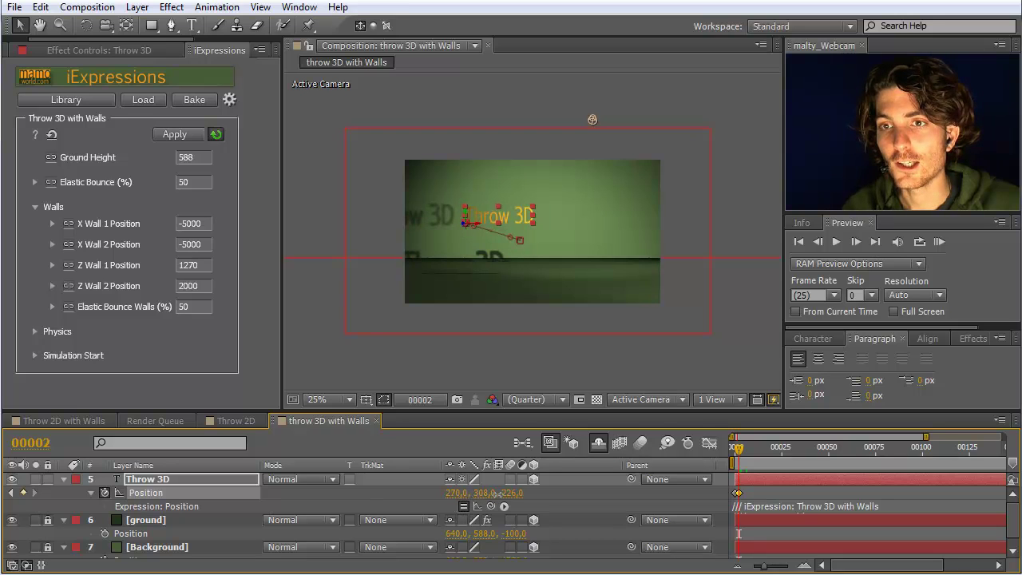
left_click_drag(535, 493, 573, 495)
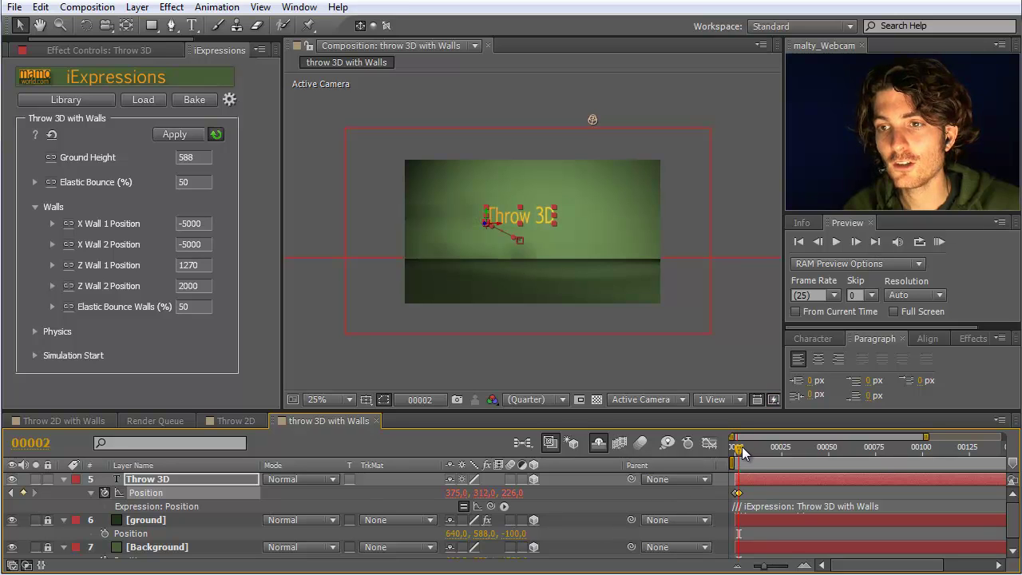
mouse_move(741, 446)
left_mouse_down()
mouse_move(770, 449)
mouse_move(741, 452)
left_mouse_up()
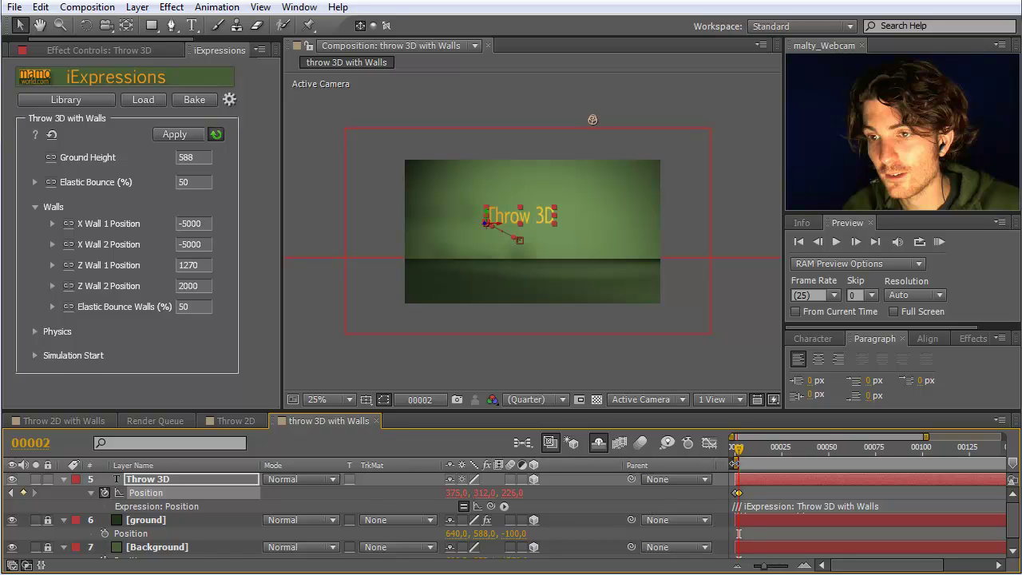
Step: Trim the work area to roughly the first 20 frames and bring up the KeyTweak panel
left_click_drag(764, 565, 789, 568)
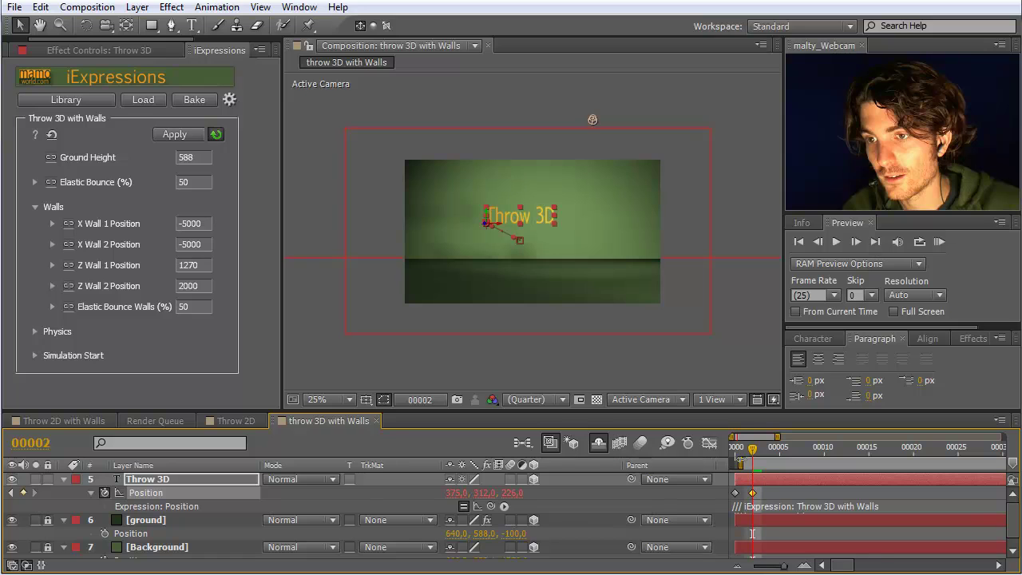
left_click_drag(783, 569, 754, 567)
left_click_drag(1003, 463, 759, 455)
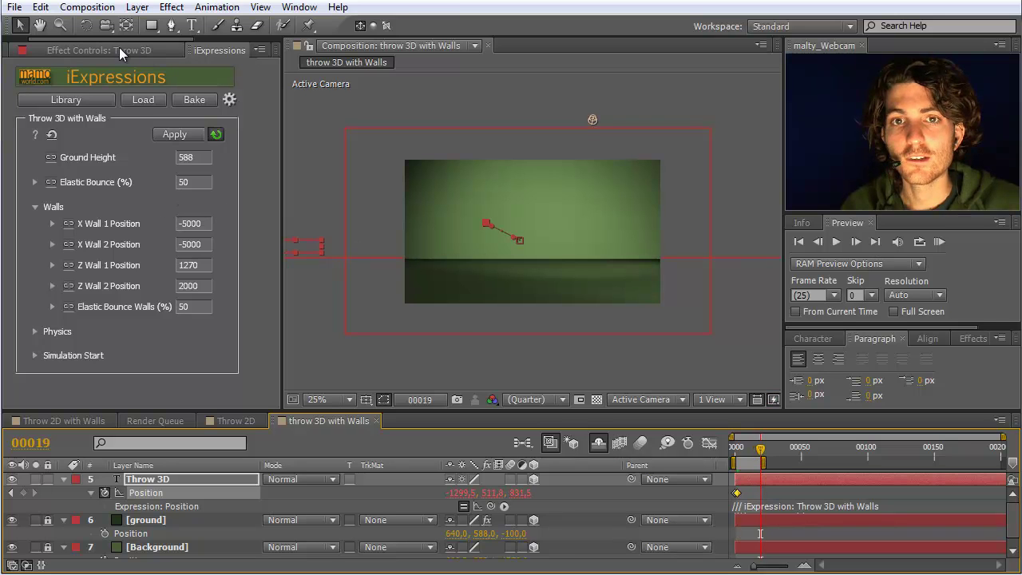
left_click_drag(119, 39, 230, 42)
Step: Nudge the Position keyframes right three times with KeyTweak's 10 button, then return to frame 0
left_click(221, 50)
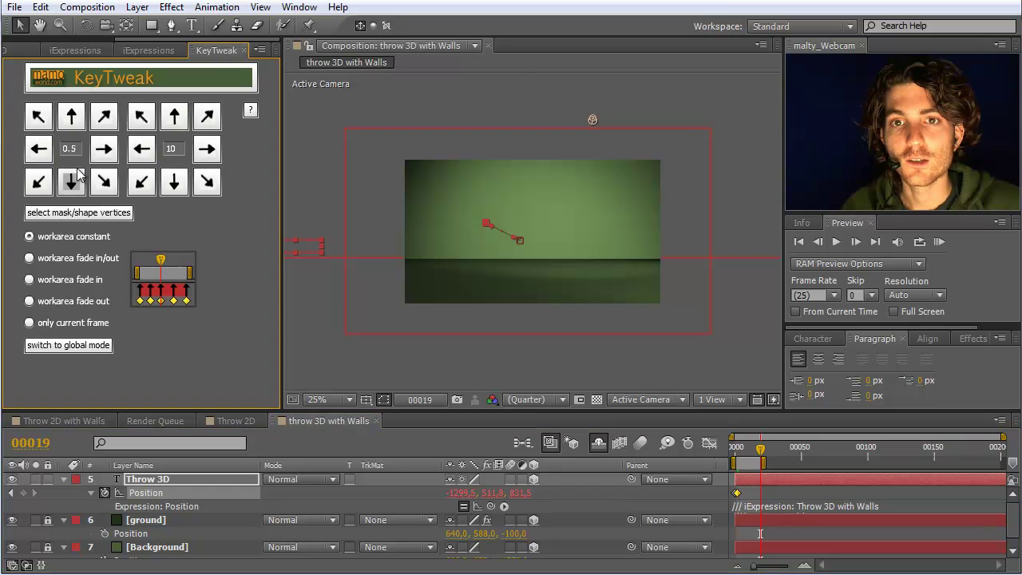
left_click(204, 154)
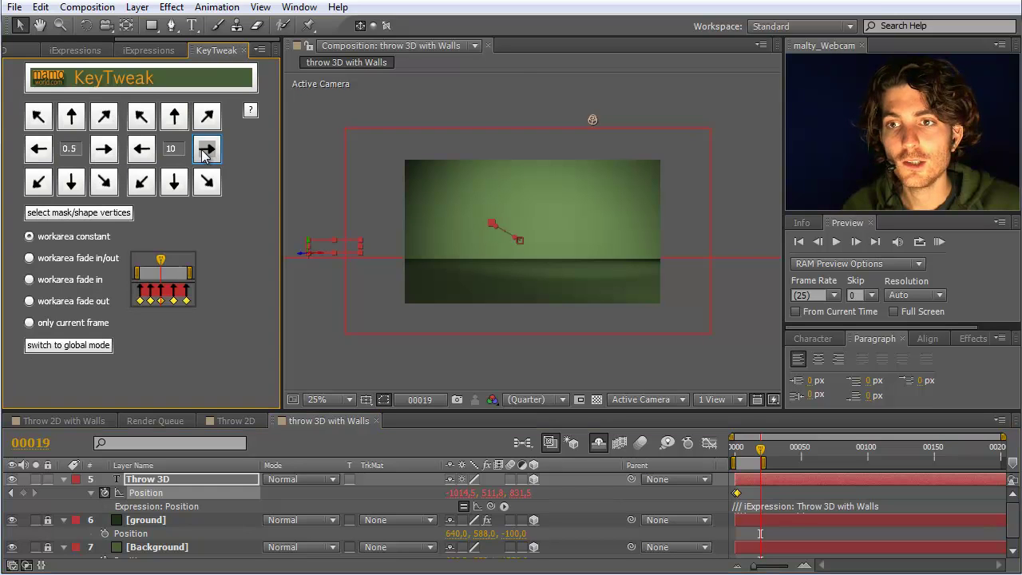
left_click(204, 155)
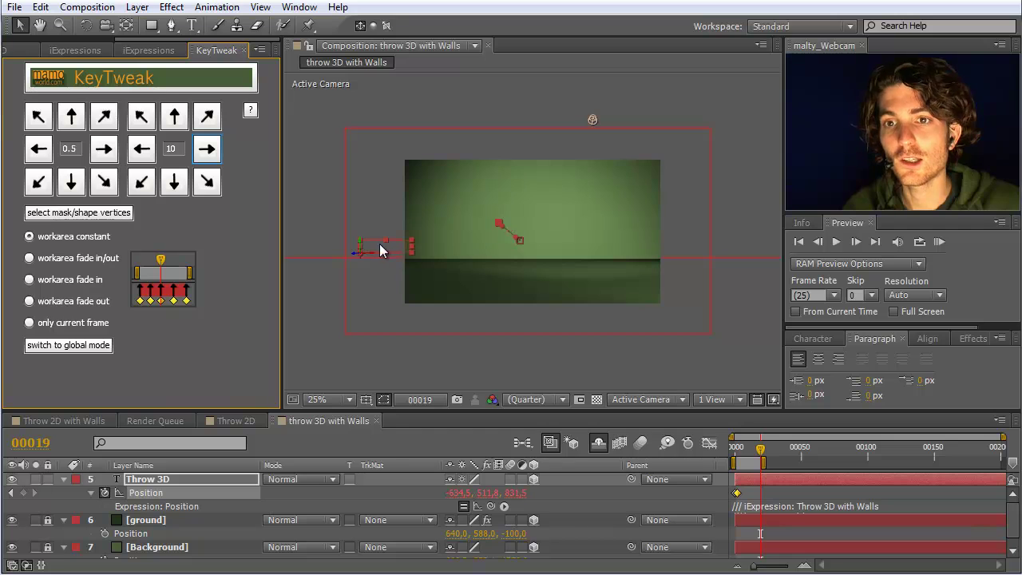
left_click(209, 153)
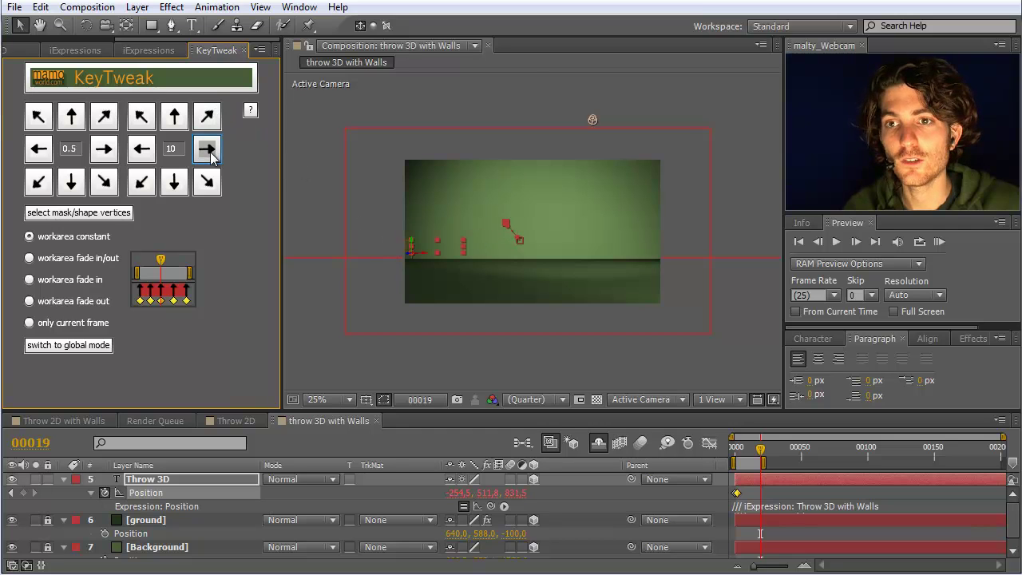
mouse_move(763, 455)
left_mouse_down()
mouse_move(719, 456)
mouse_move(749, 442)
mouse_move(762, 450)
left_mouse_up()
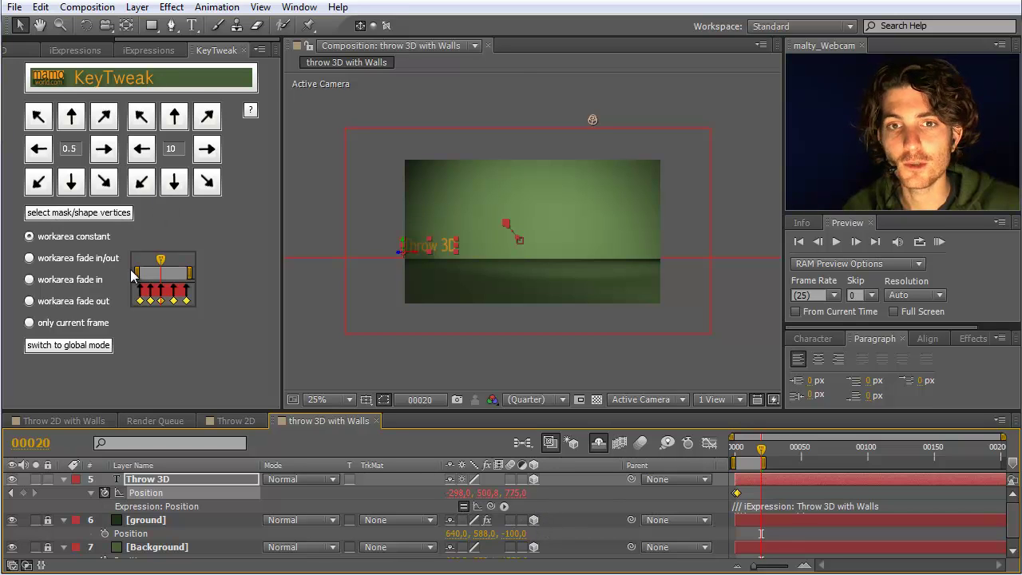
Step: Set X Wall 1 Position to -298, then move to about frame 40 where the text lands
left_click(75, 50)
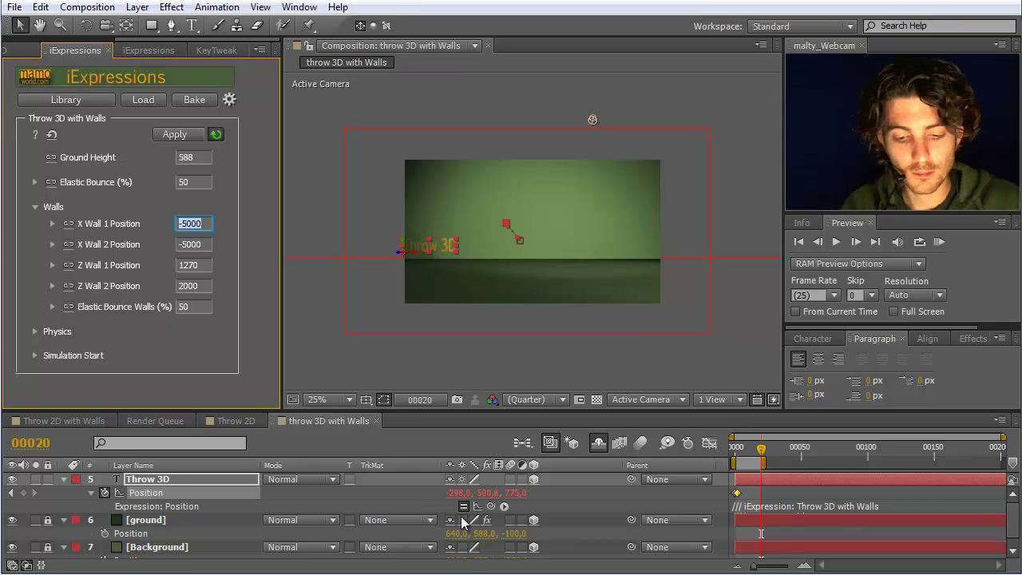
type("-298")
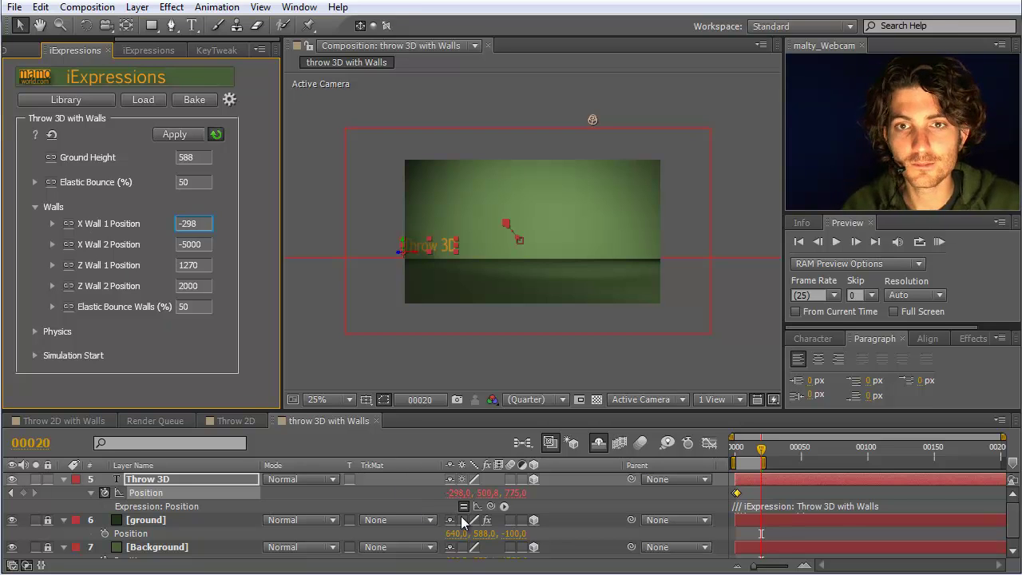
left_click(192, 244)
left_click_drag(769, 452, 790, 457)
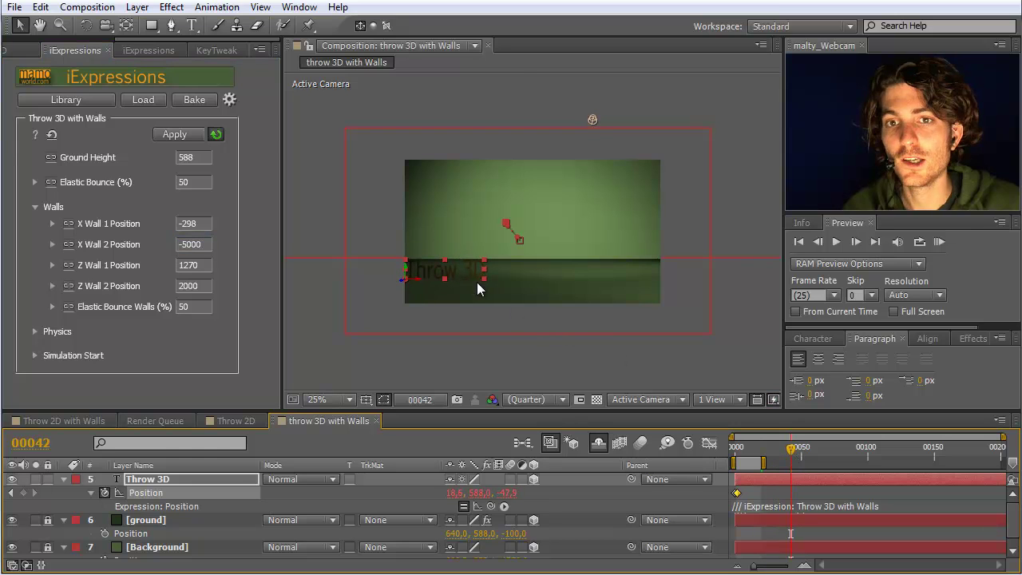
Step: After a brief preview, extend the work area end to about frame 160
left_click(940, 242)
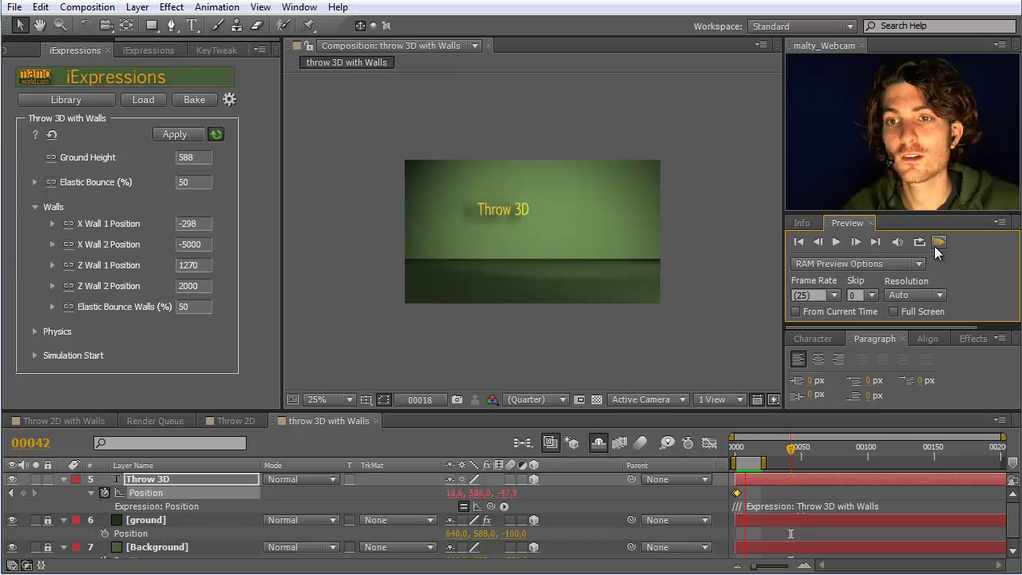
left_click(792, 429)
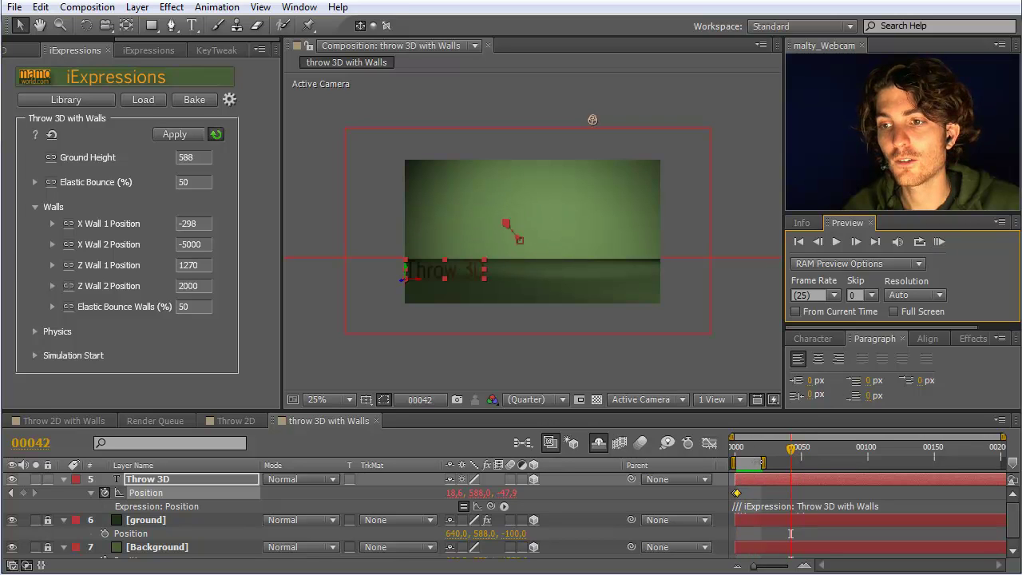
left_click_drag(764, 462, 944, 462)
Step: RAM preview the throw bouncing off the floor and left wall over the longer work area
left_click(940, 242)
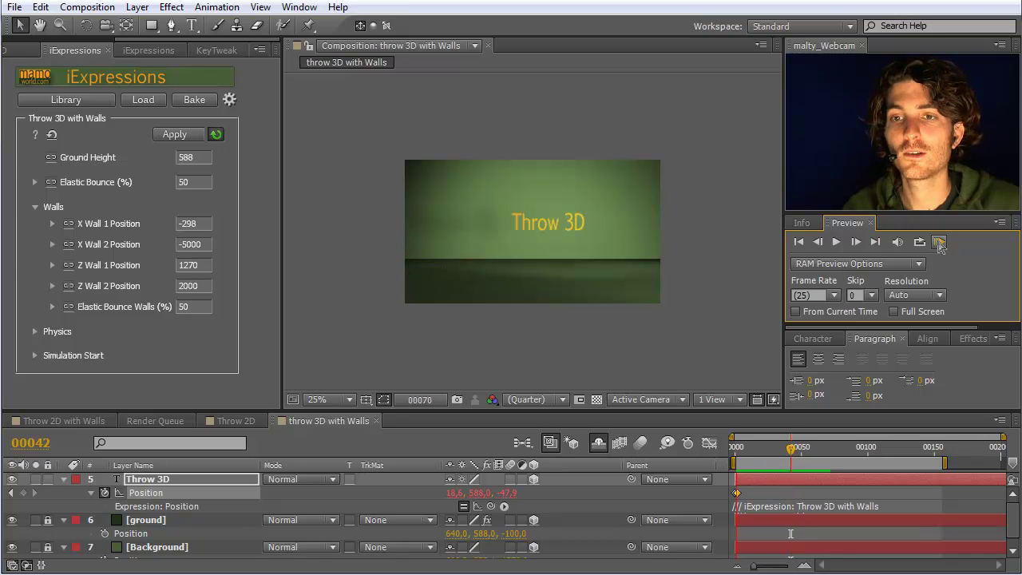
left_click(939, 242)
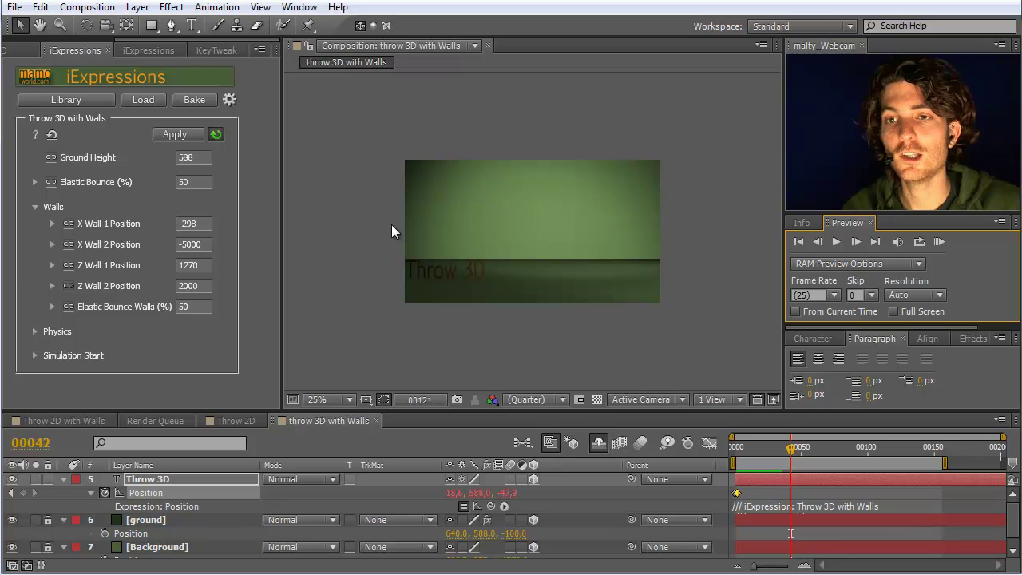
left_click_drag(187, 241, 186, 249)
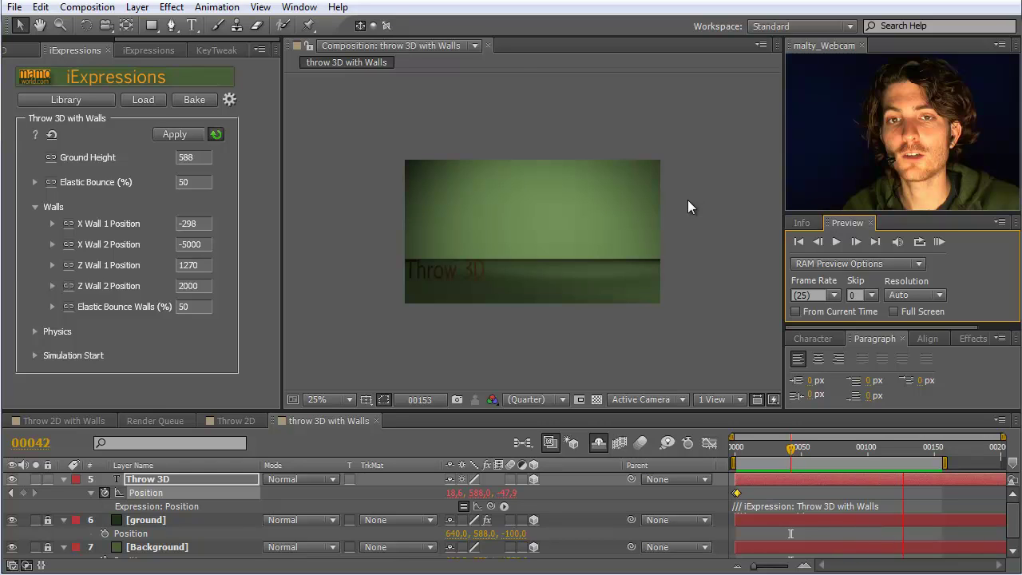
left_click(939, 241)
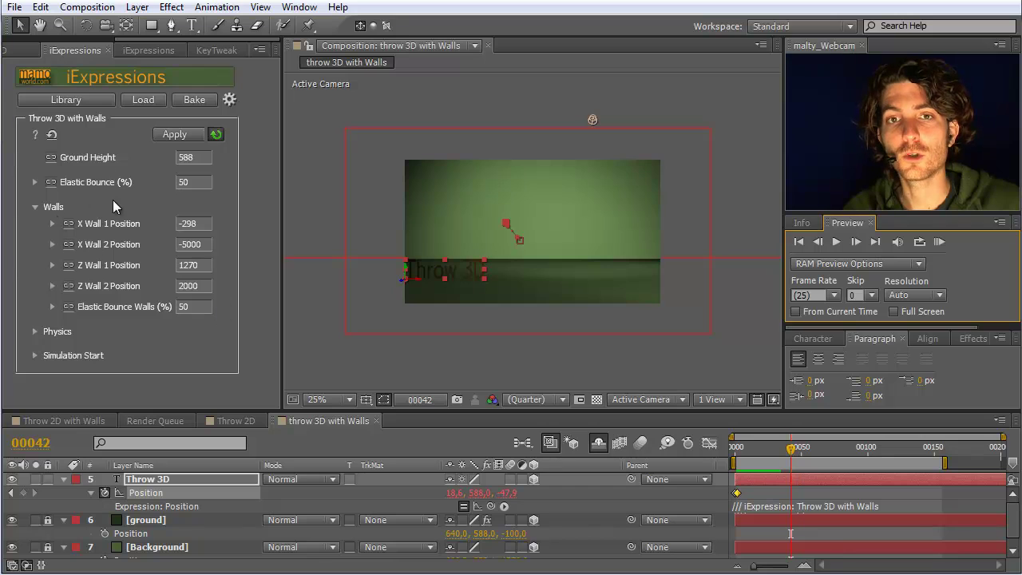